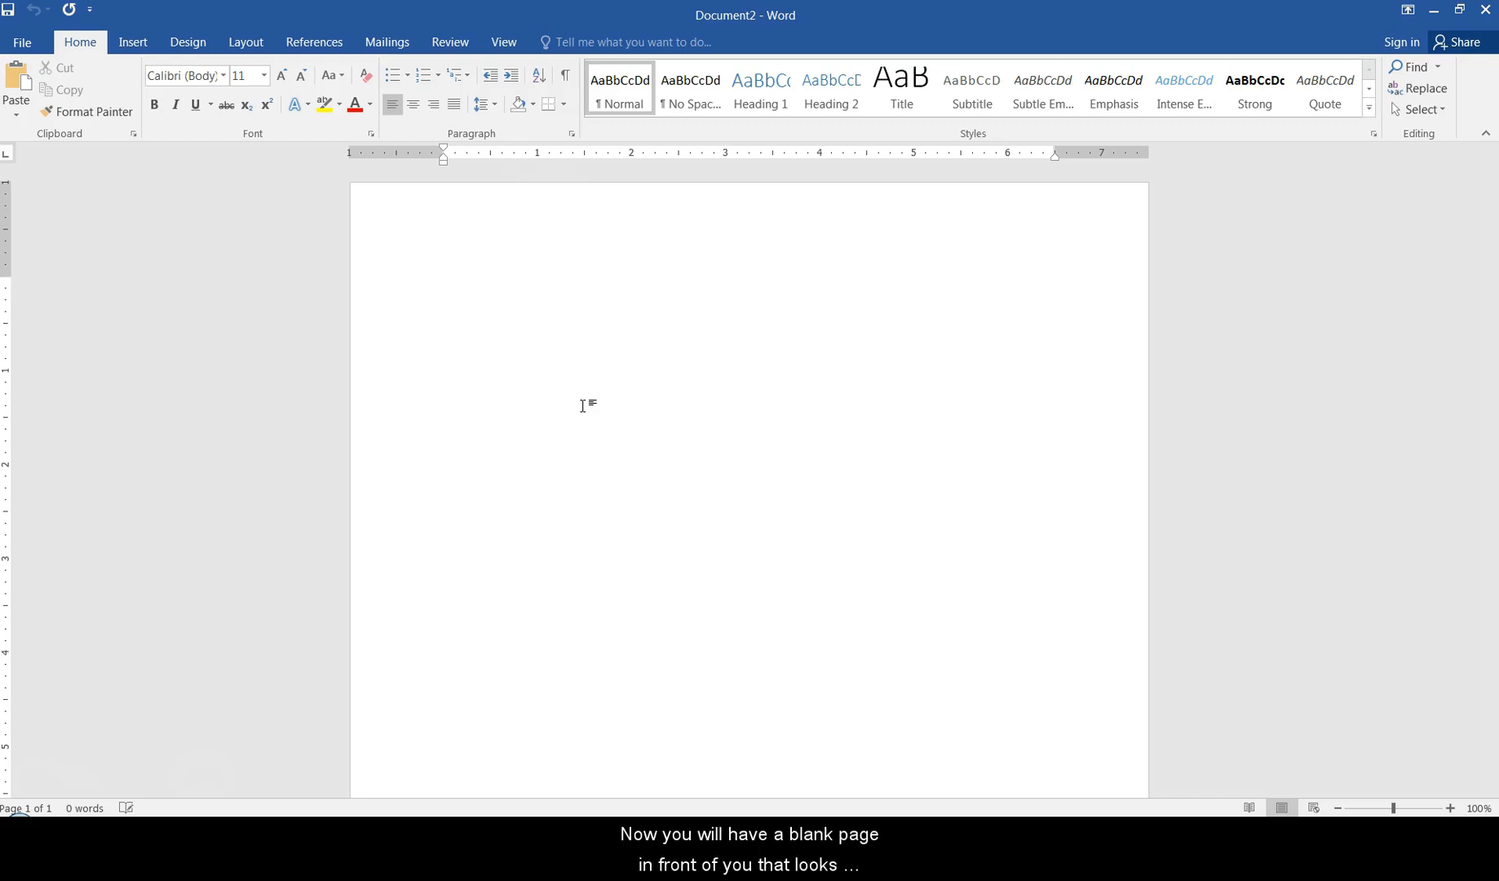
- Set the blank document's font to Times New Roman at size 12
left_click(577, 405)
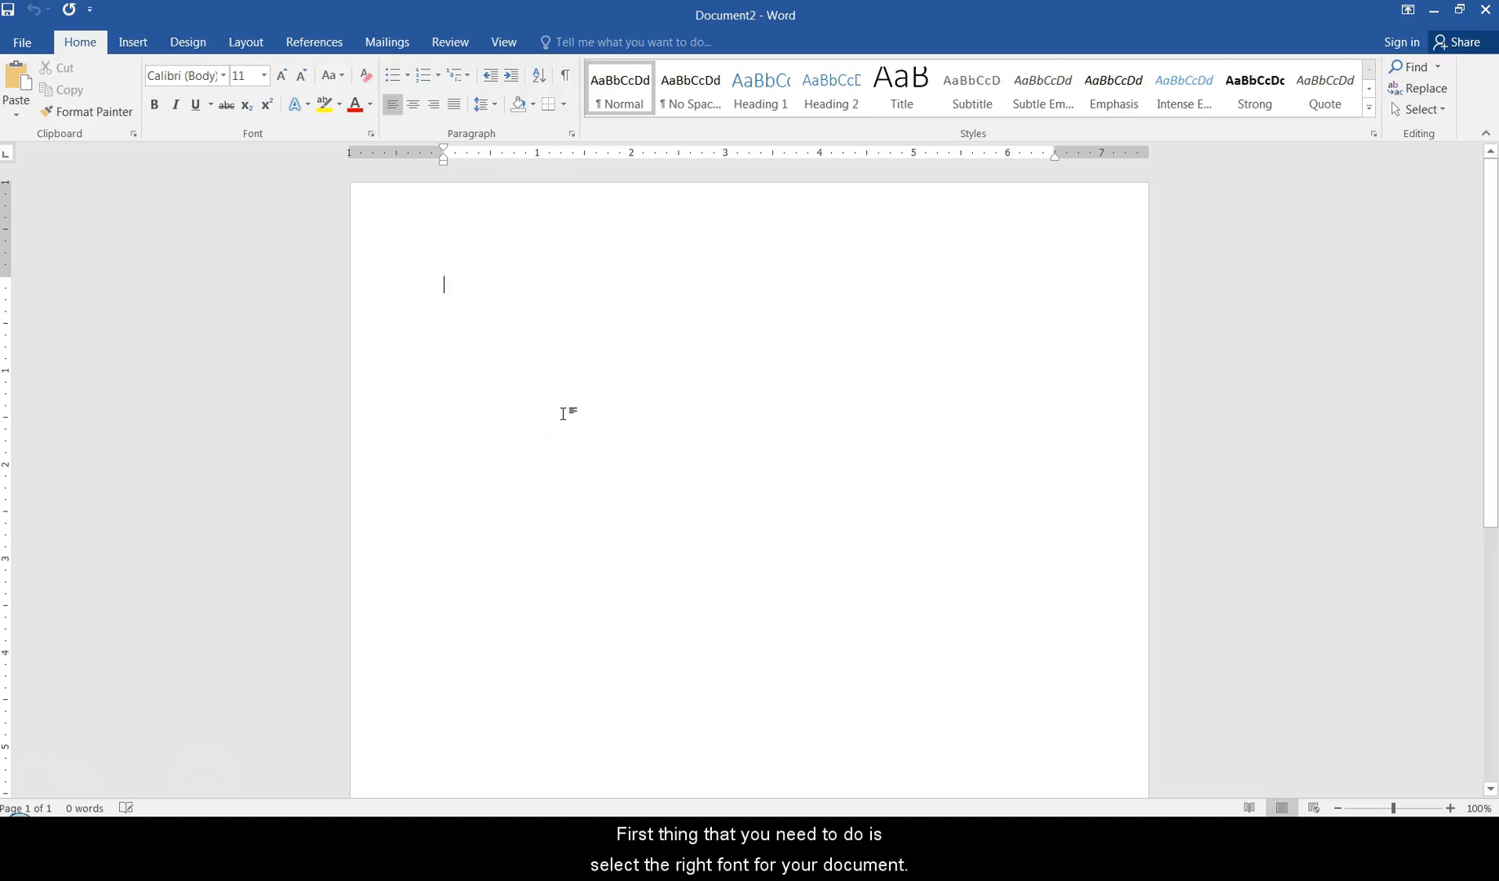
left_click(520, 382)
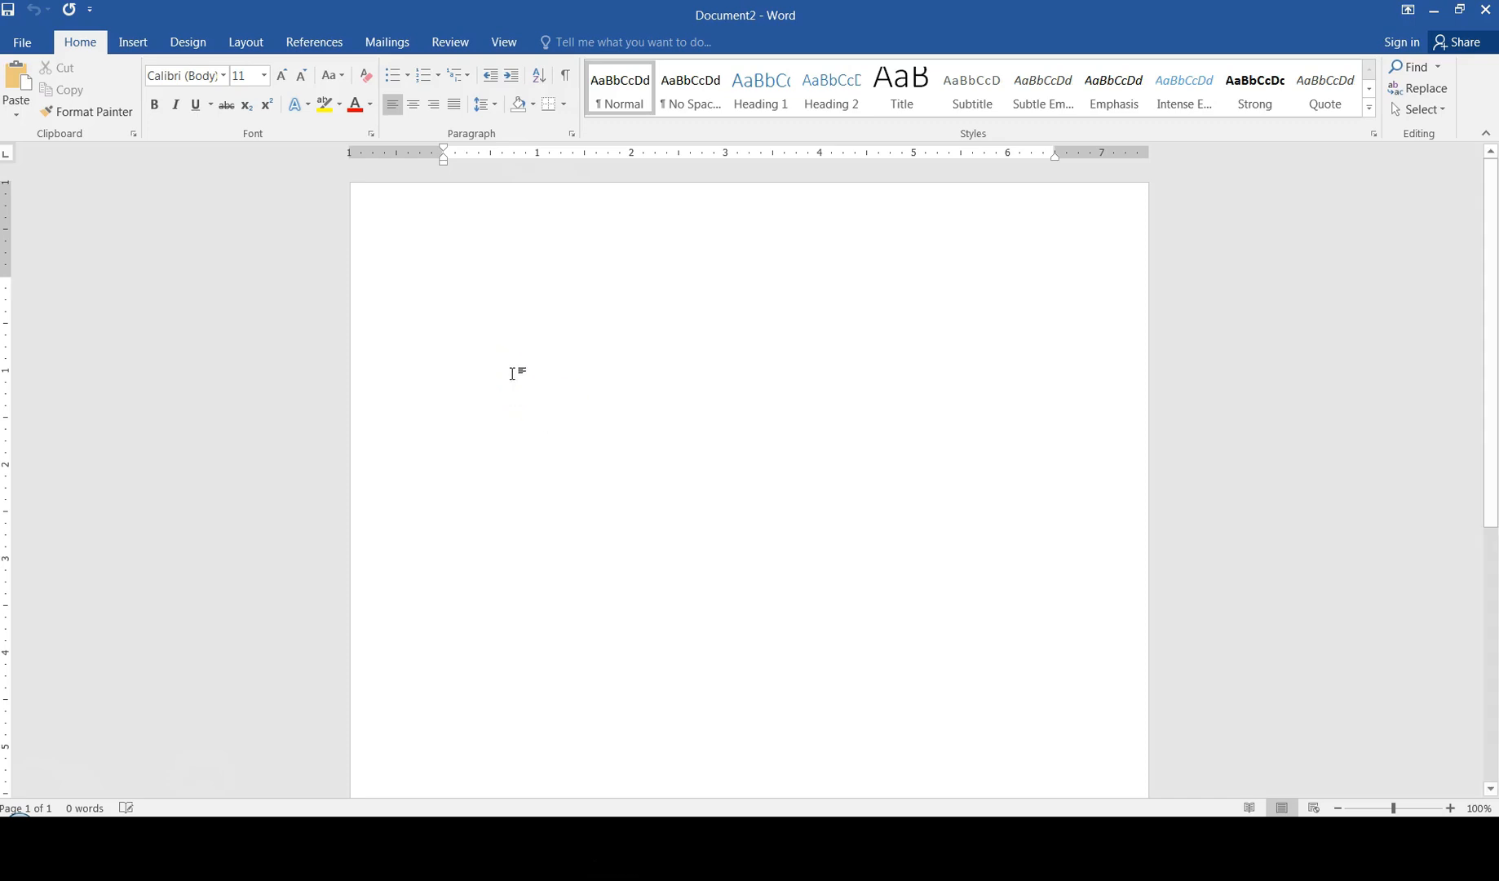
left_click(465, 327)
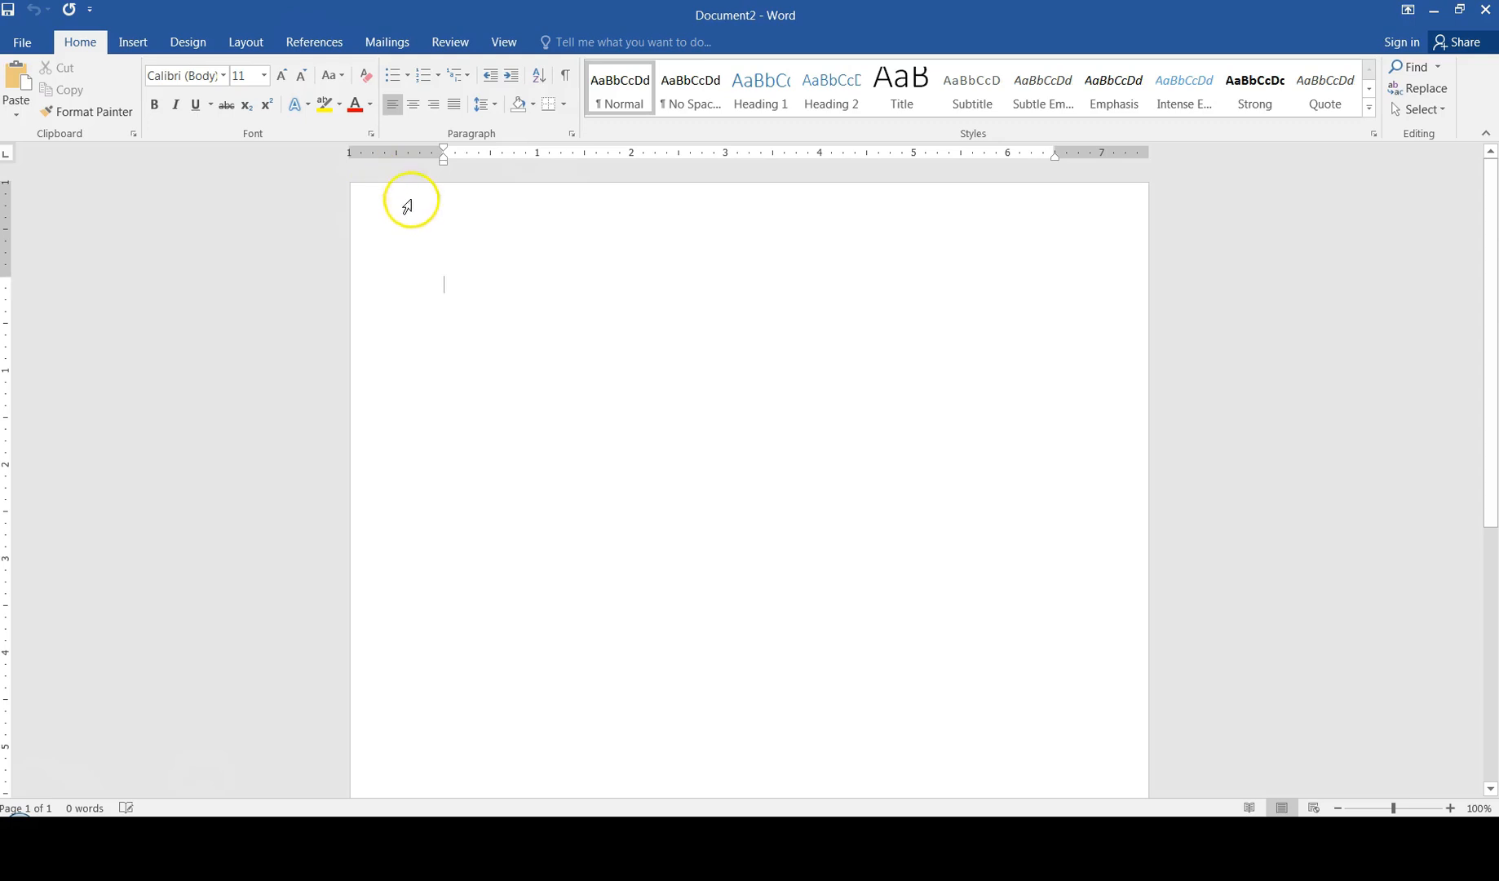
left_click(223, 75)
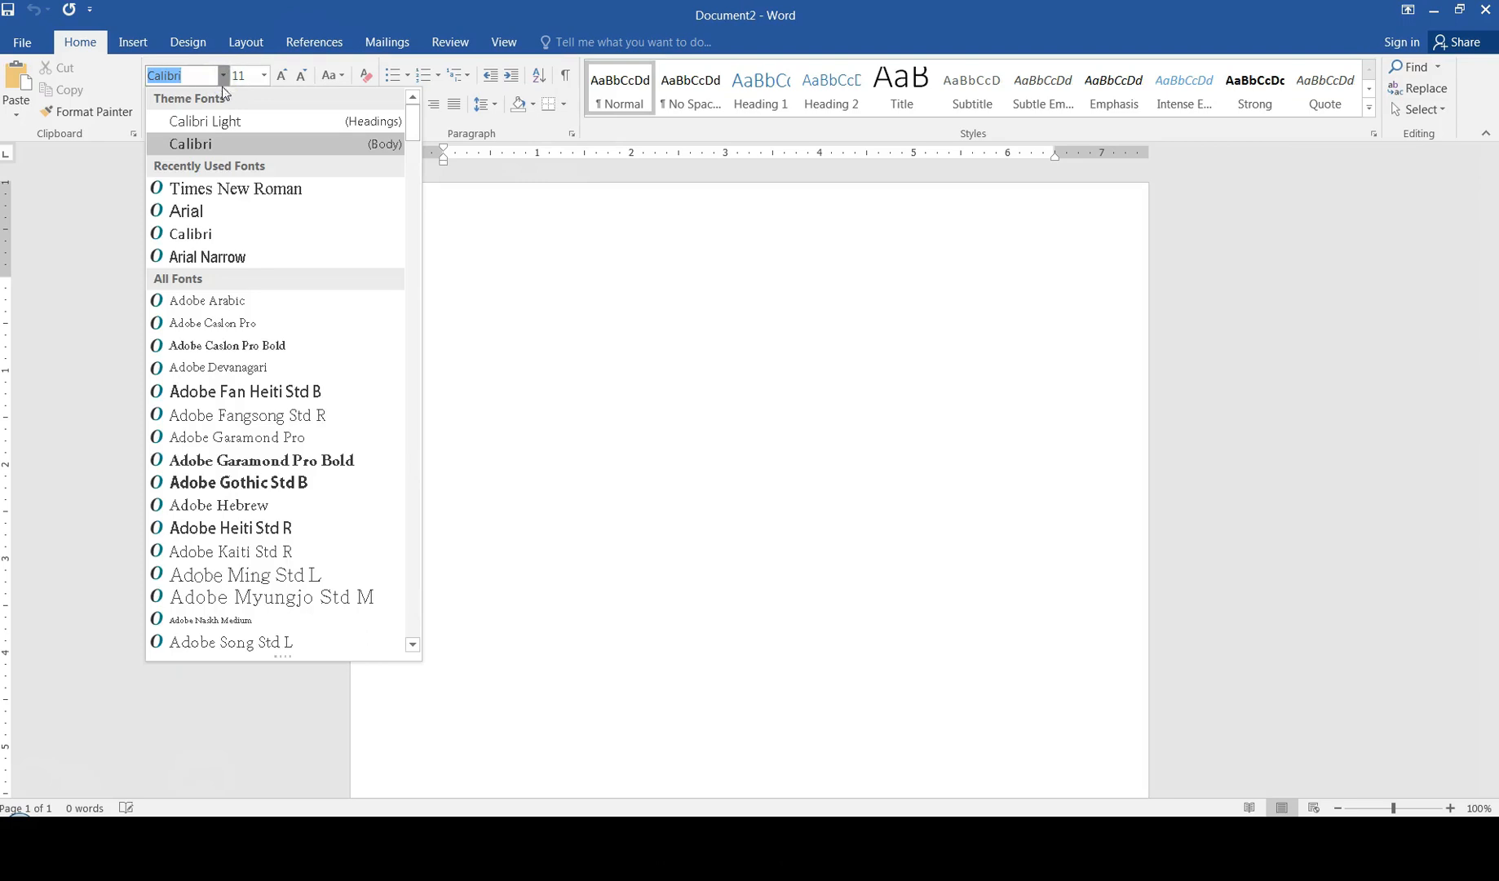
left_click(245, 188)
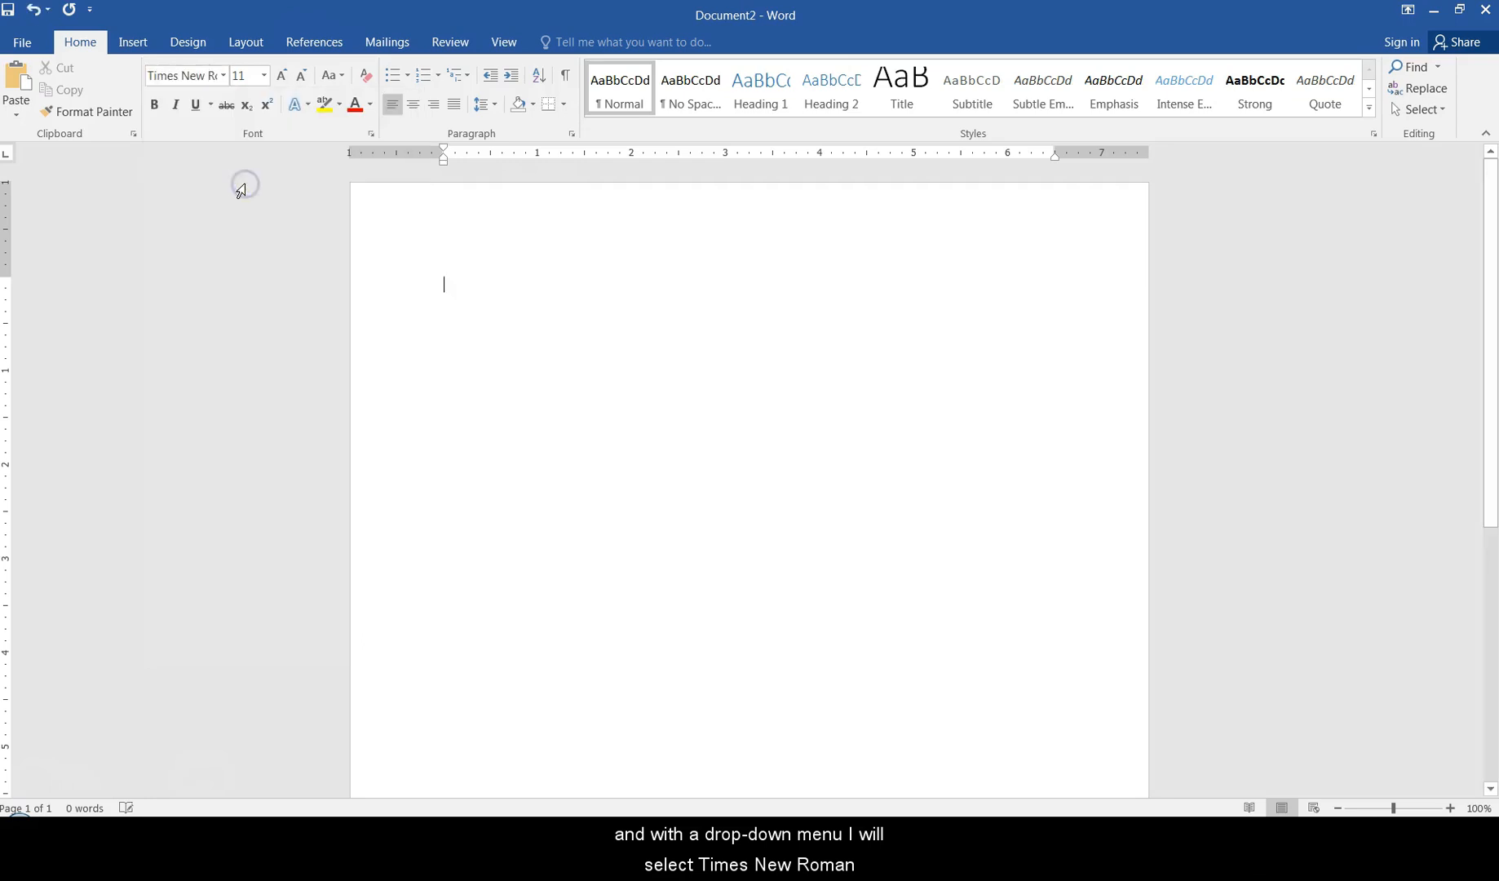
left_click(265, 77)
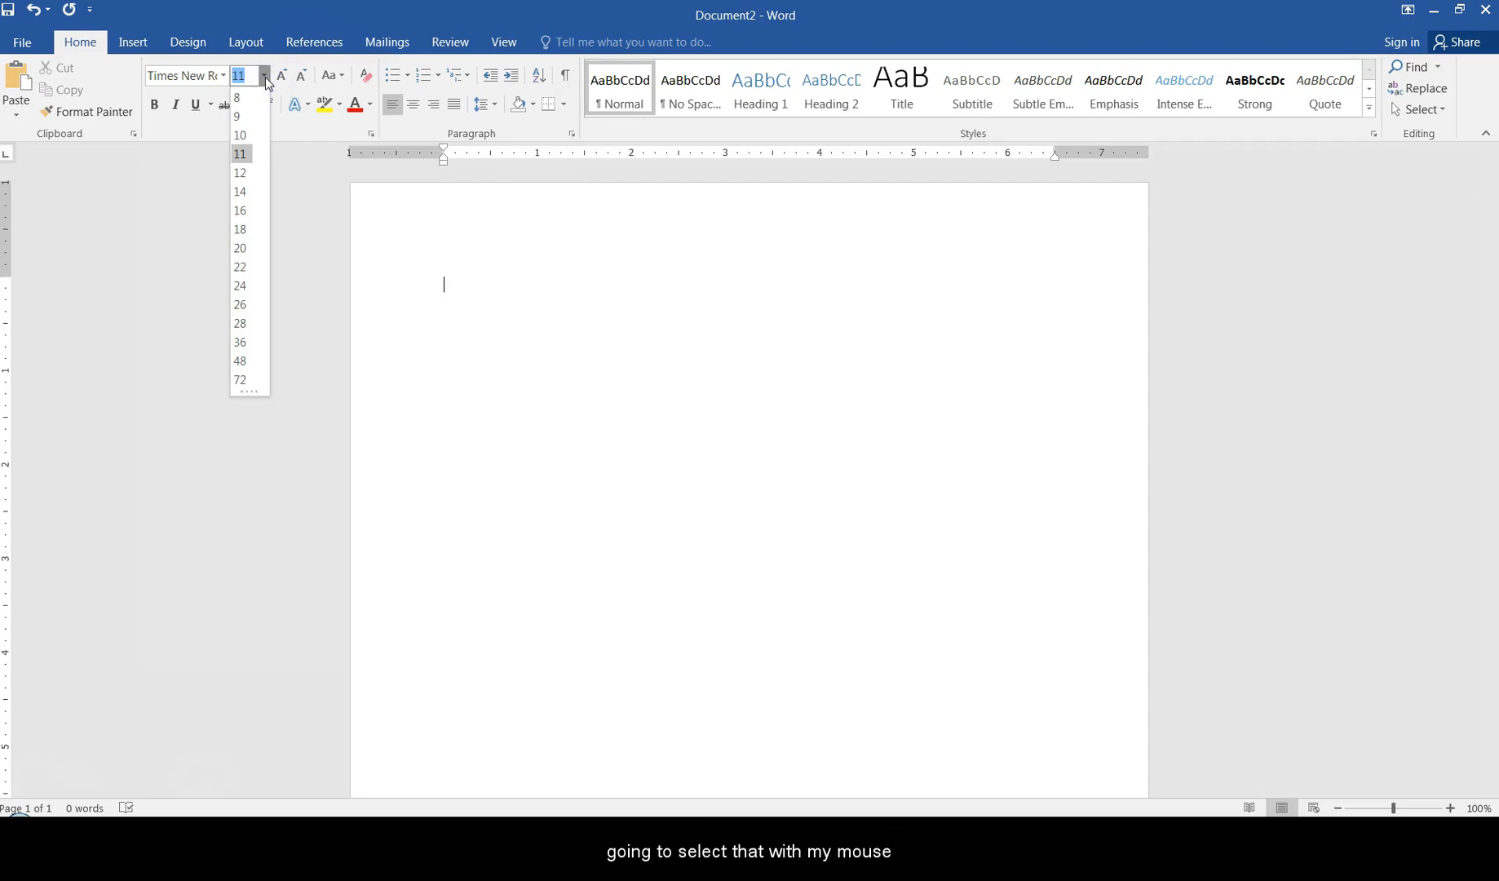
left_click(251, 174)
left_click(469, 289)
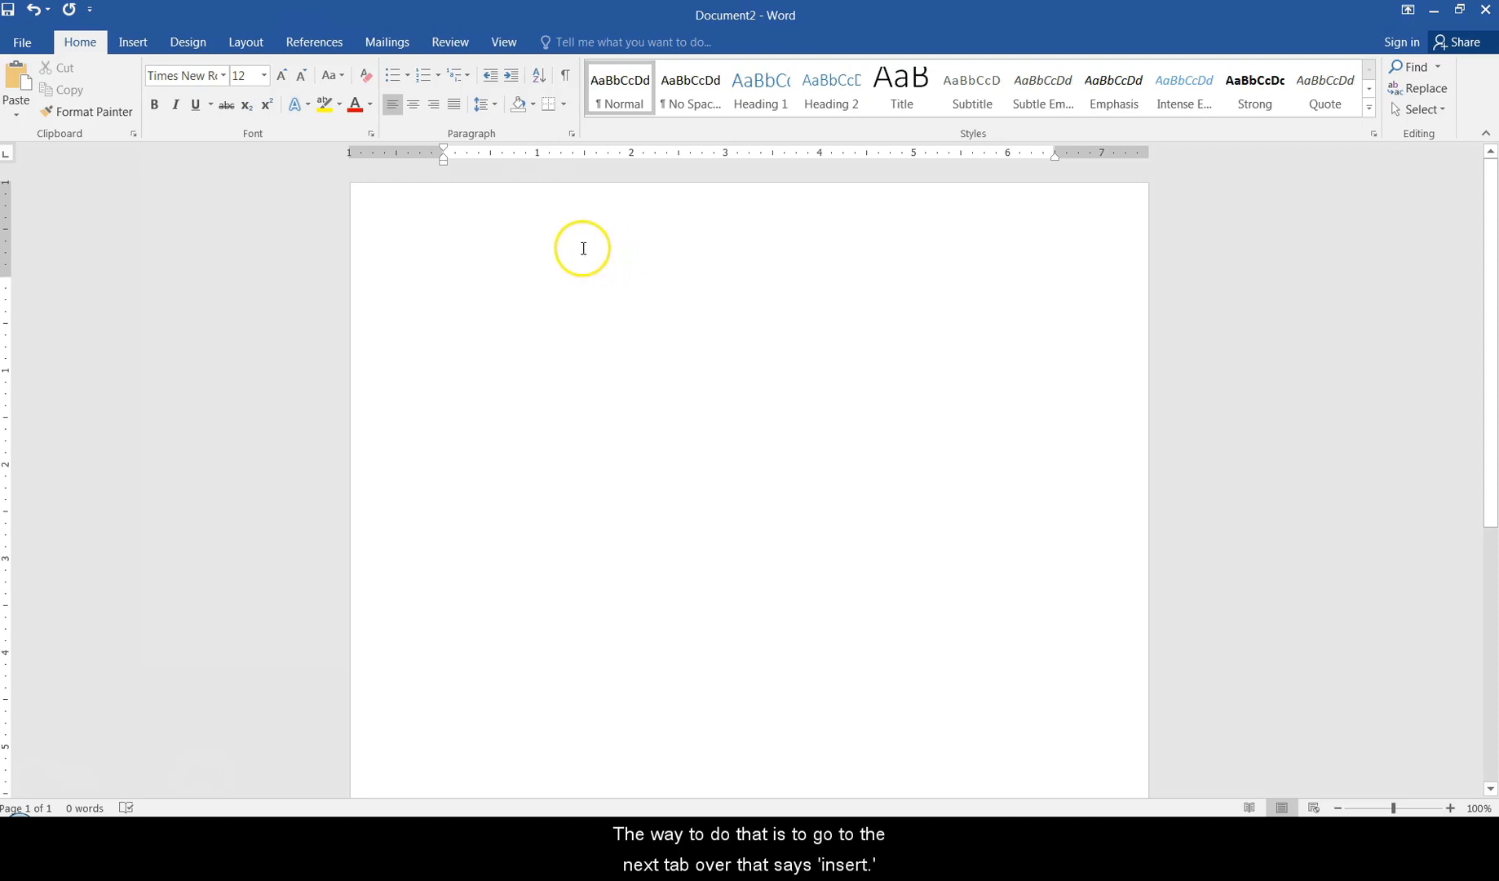
- Insert a Plain Number 3 page number at the top of the page and enter the writer's last name before it
left_click(133, 42)
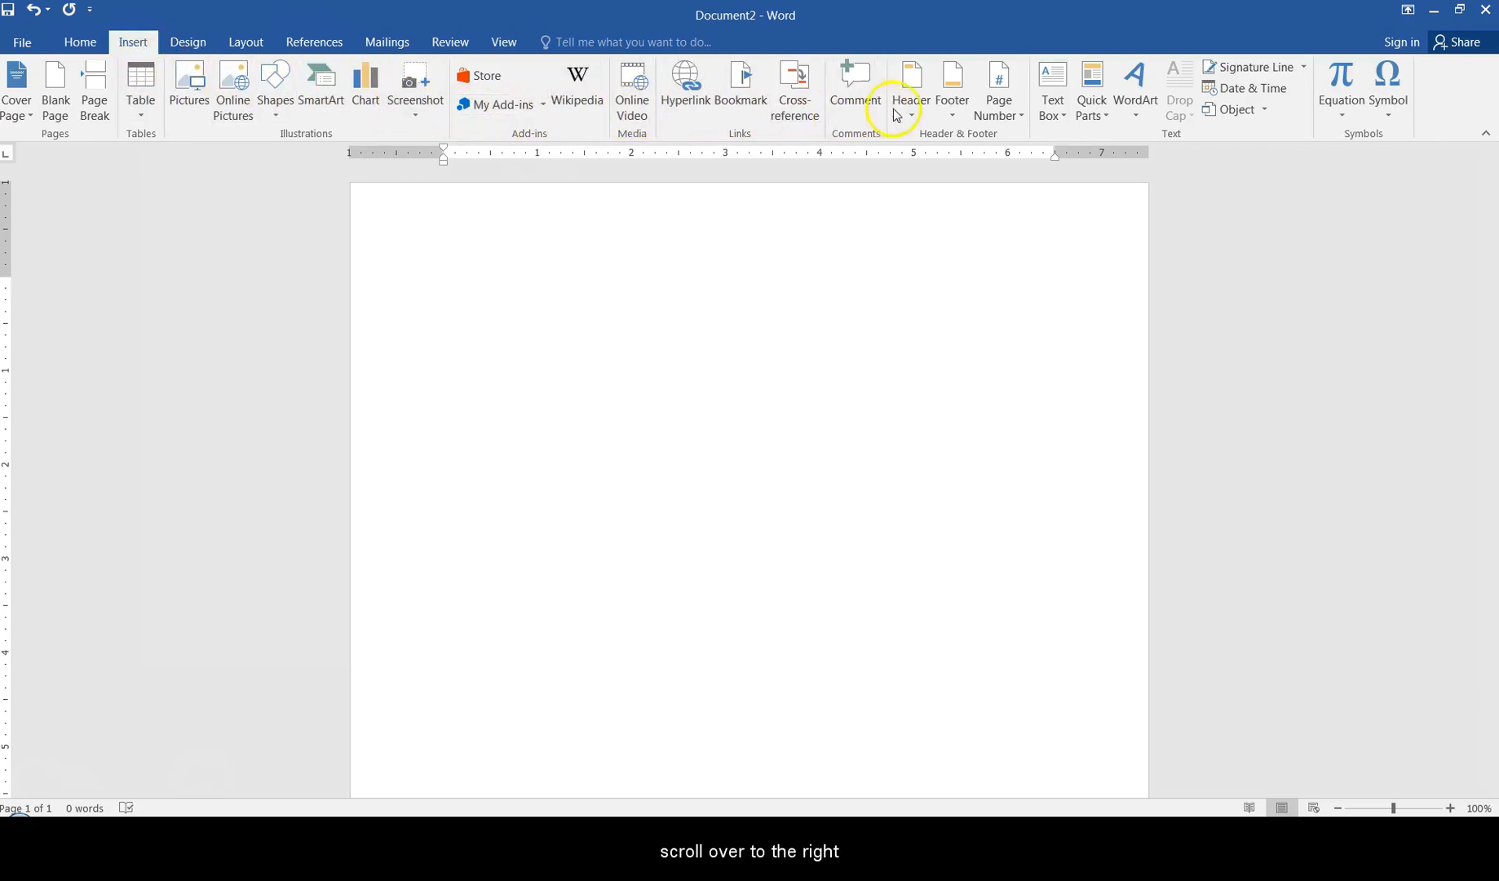
left_click(1014, 111)
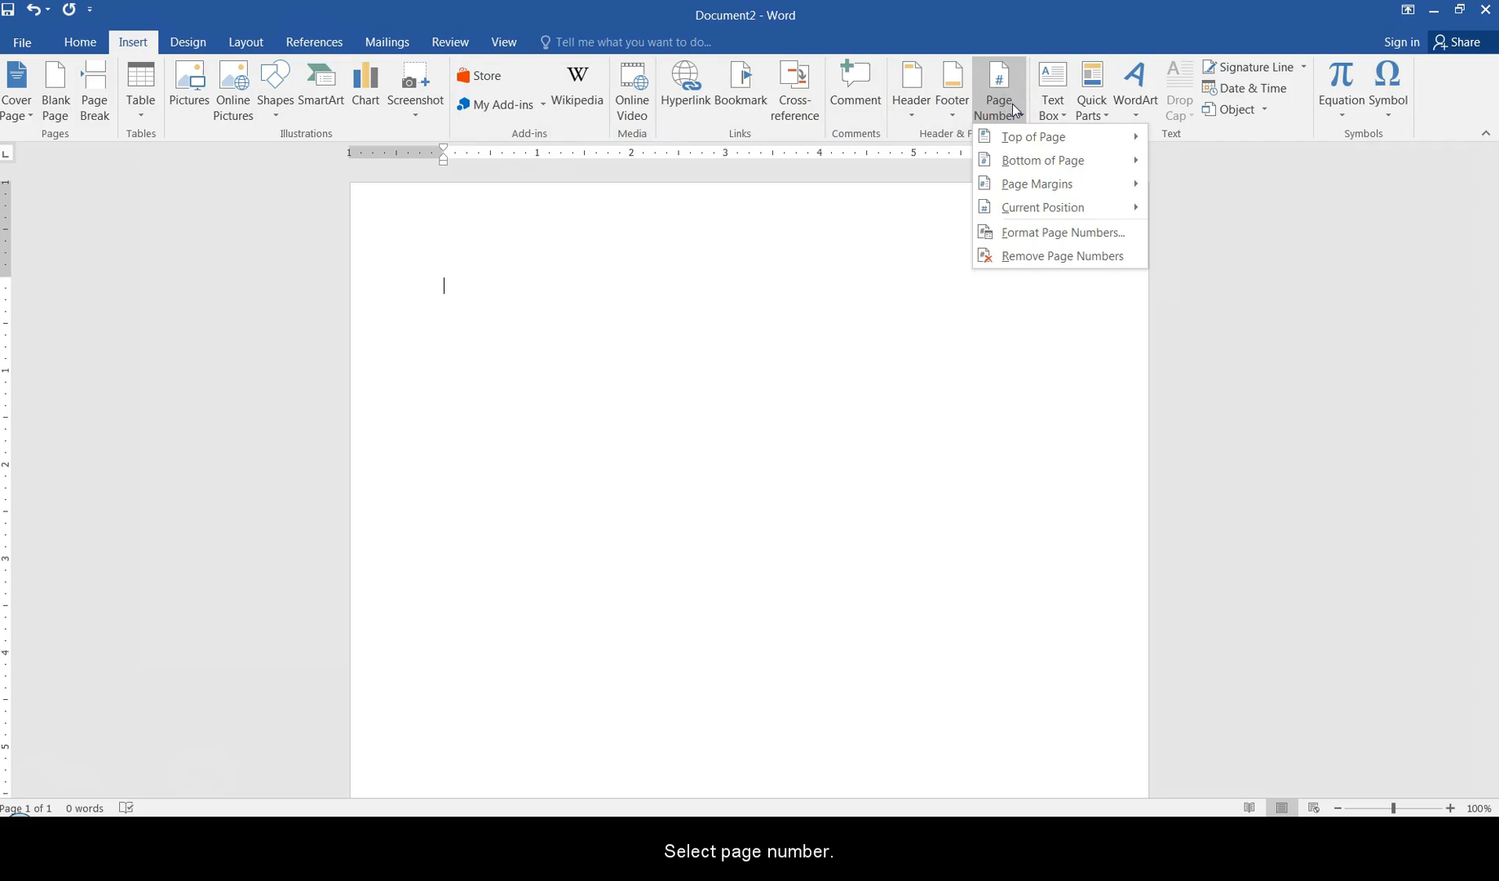
left_click(1013, 135)
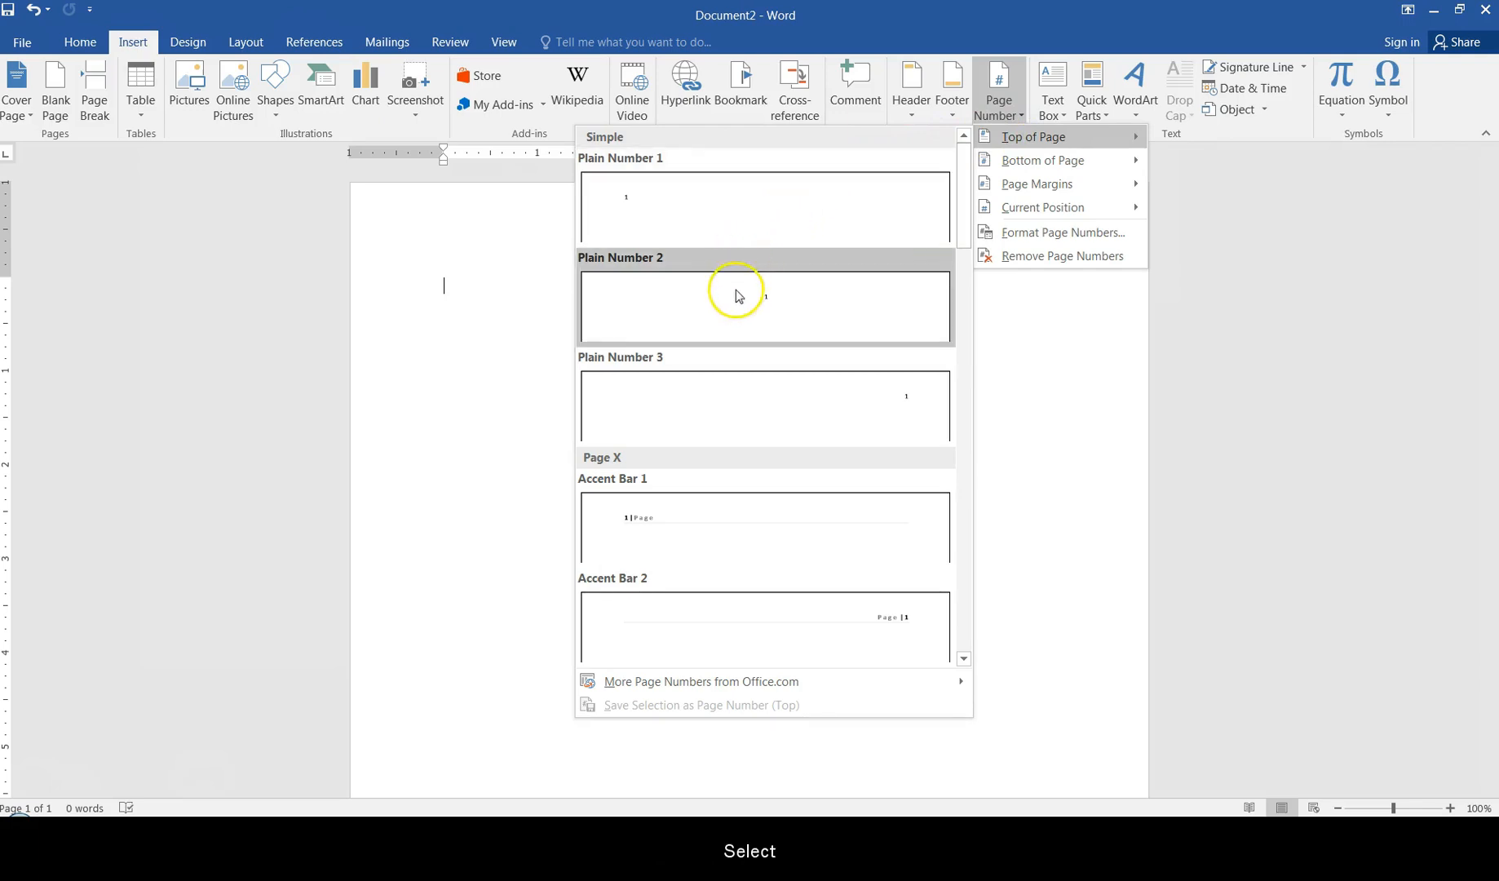
left_click(733, 391)
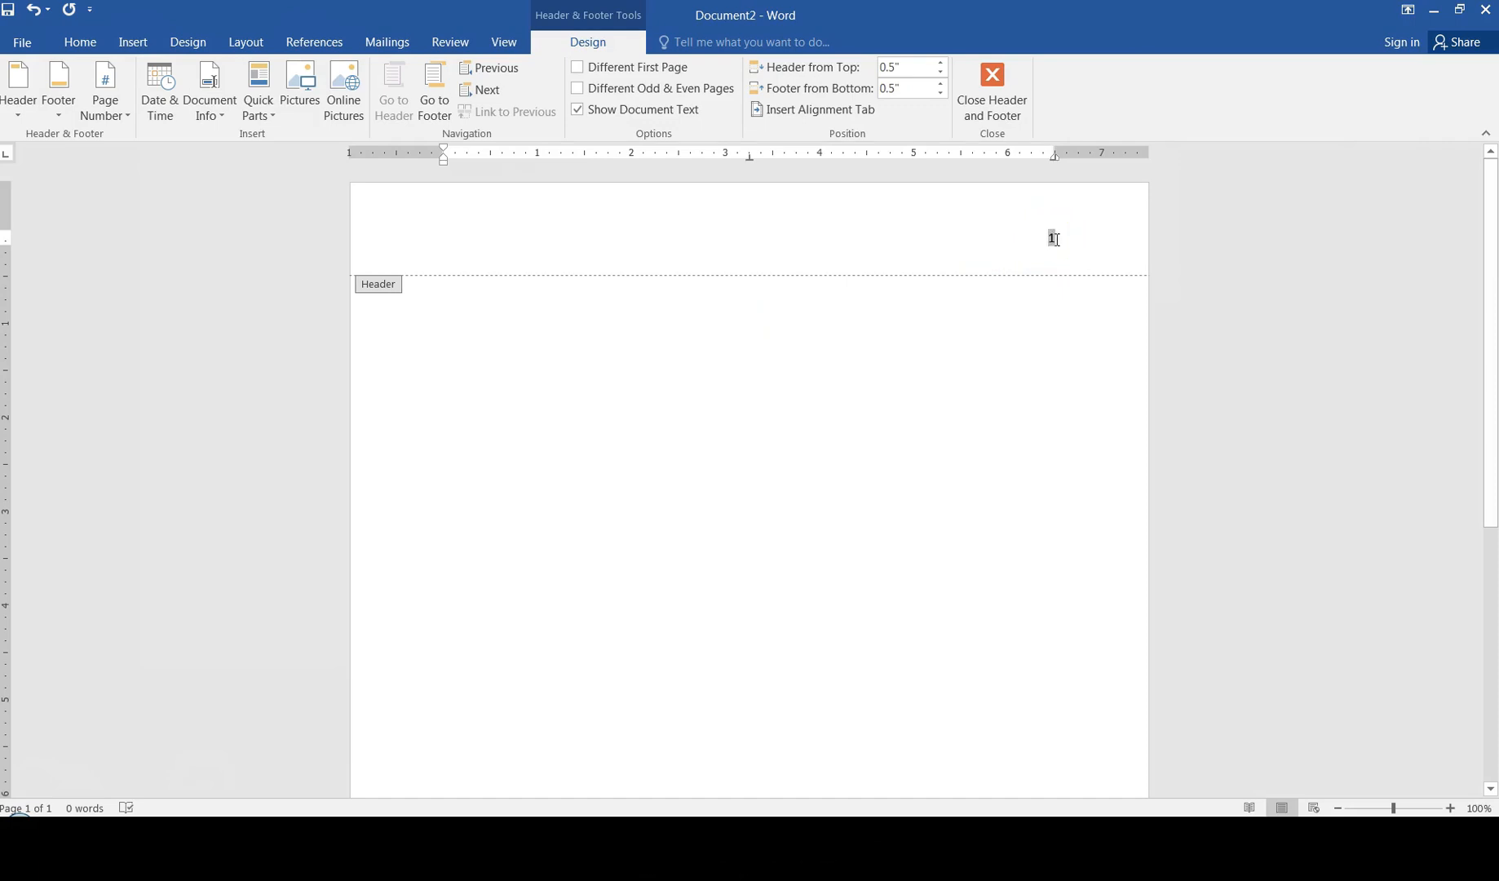
left_click(1053, 240)
type("Smith")
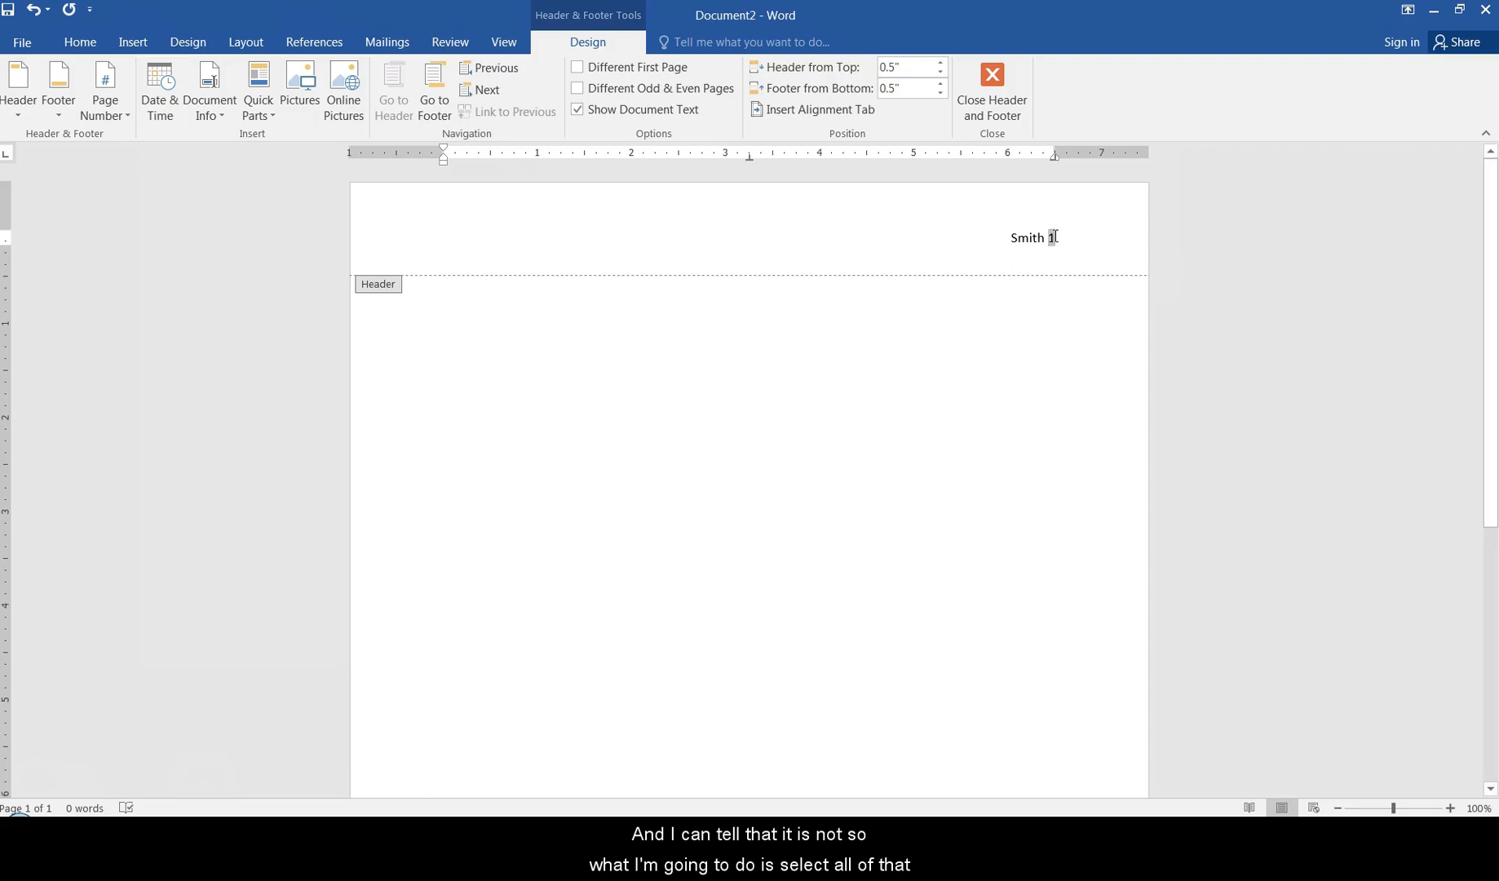
- Format the header's last name and page number in Times New Roman, size 12, and return to the document body
left_click_drag(1058, 238, 1009, 238)
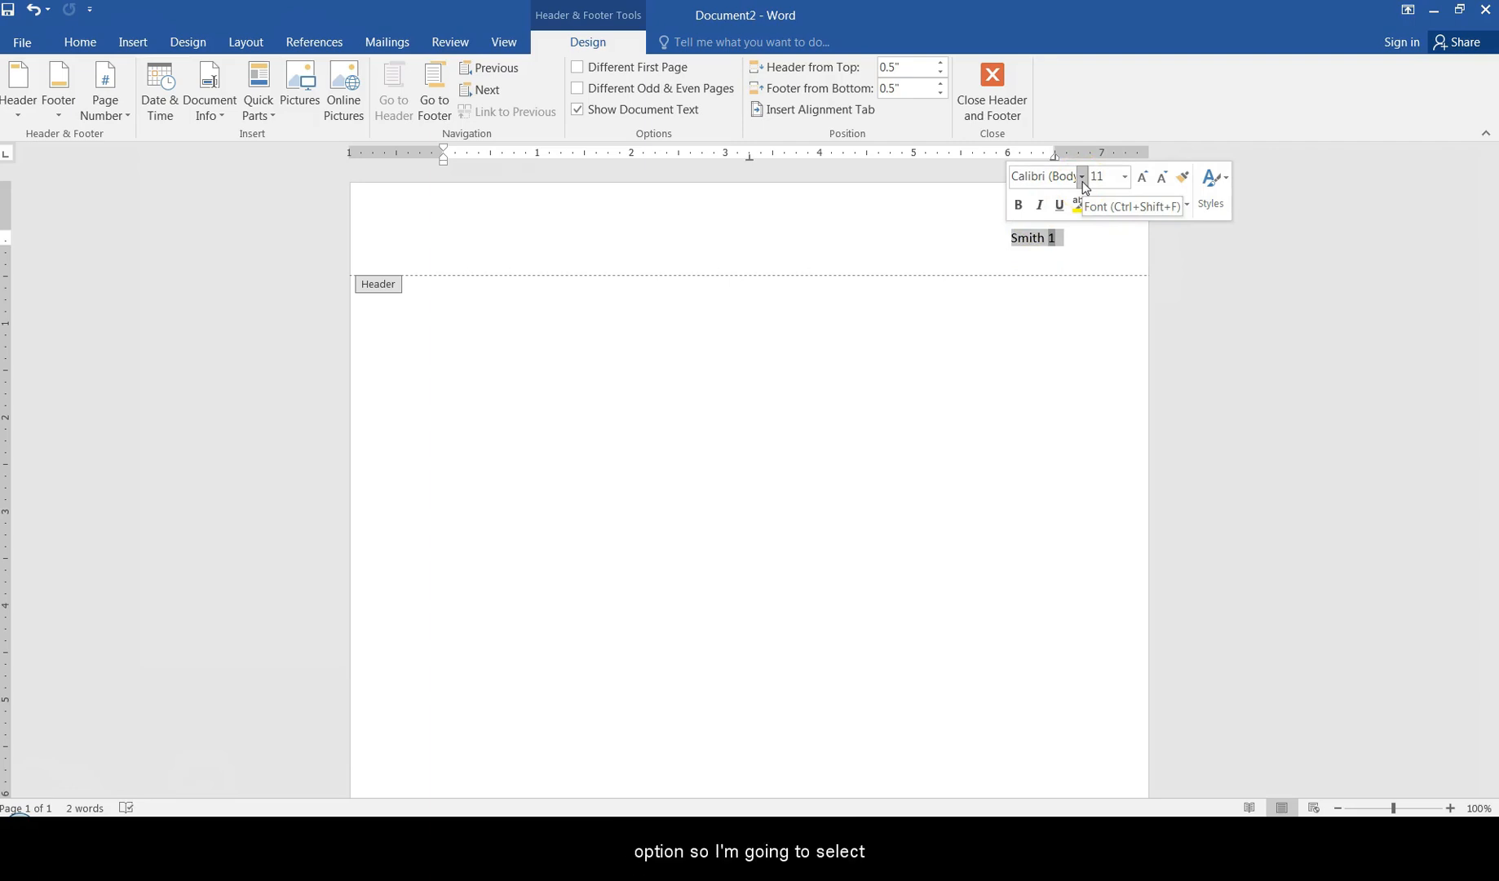
left_click(1082, 182)
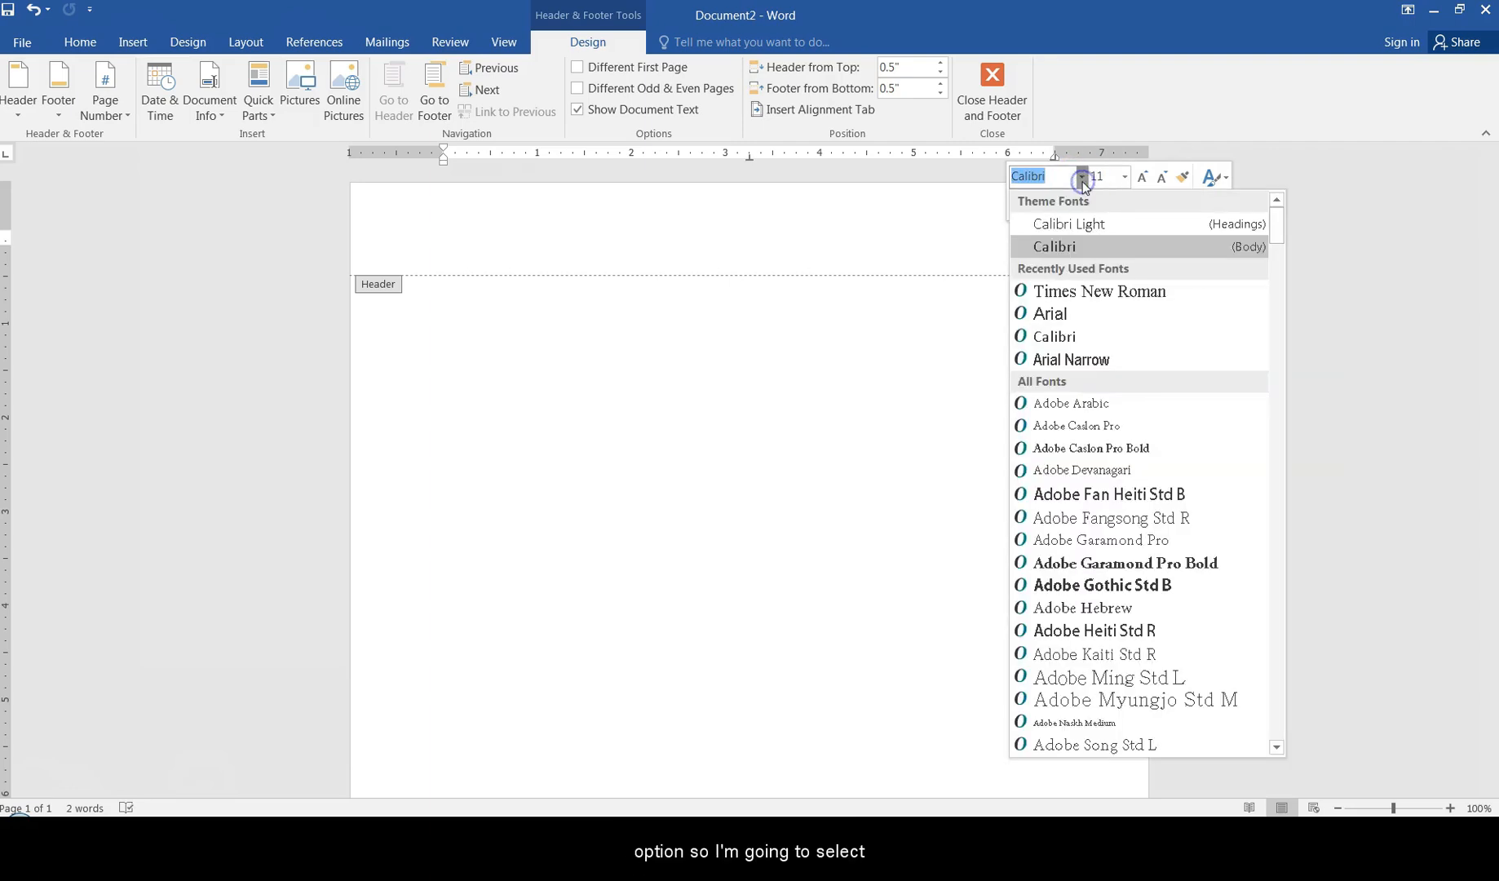
left_click(1087, 291)
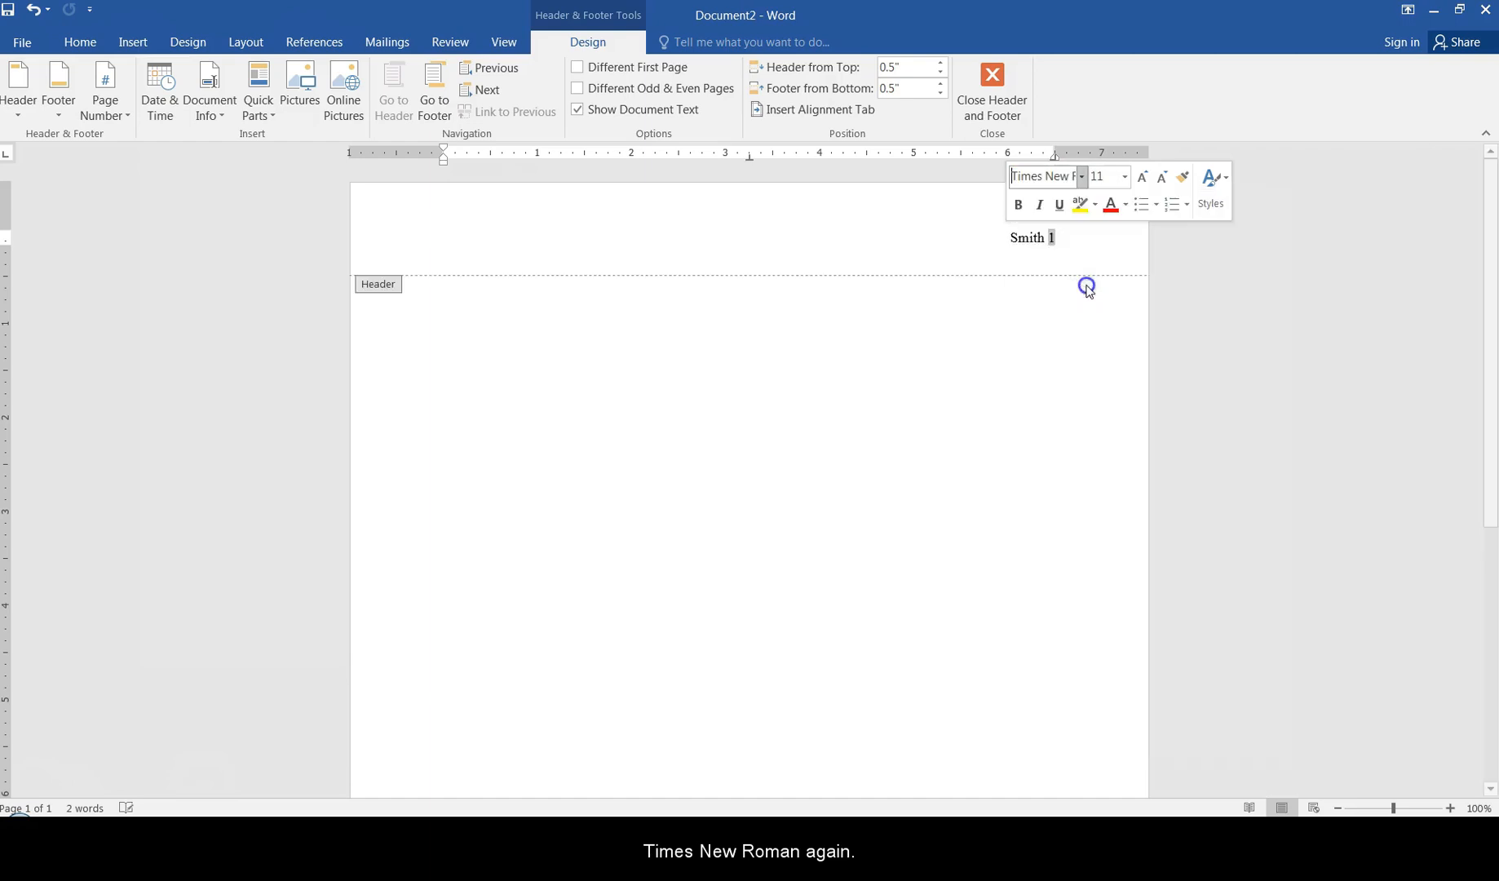
left_click(1126, 177)
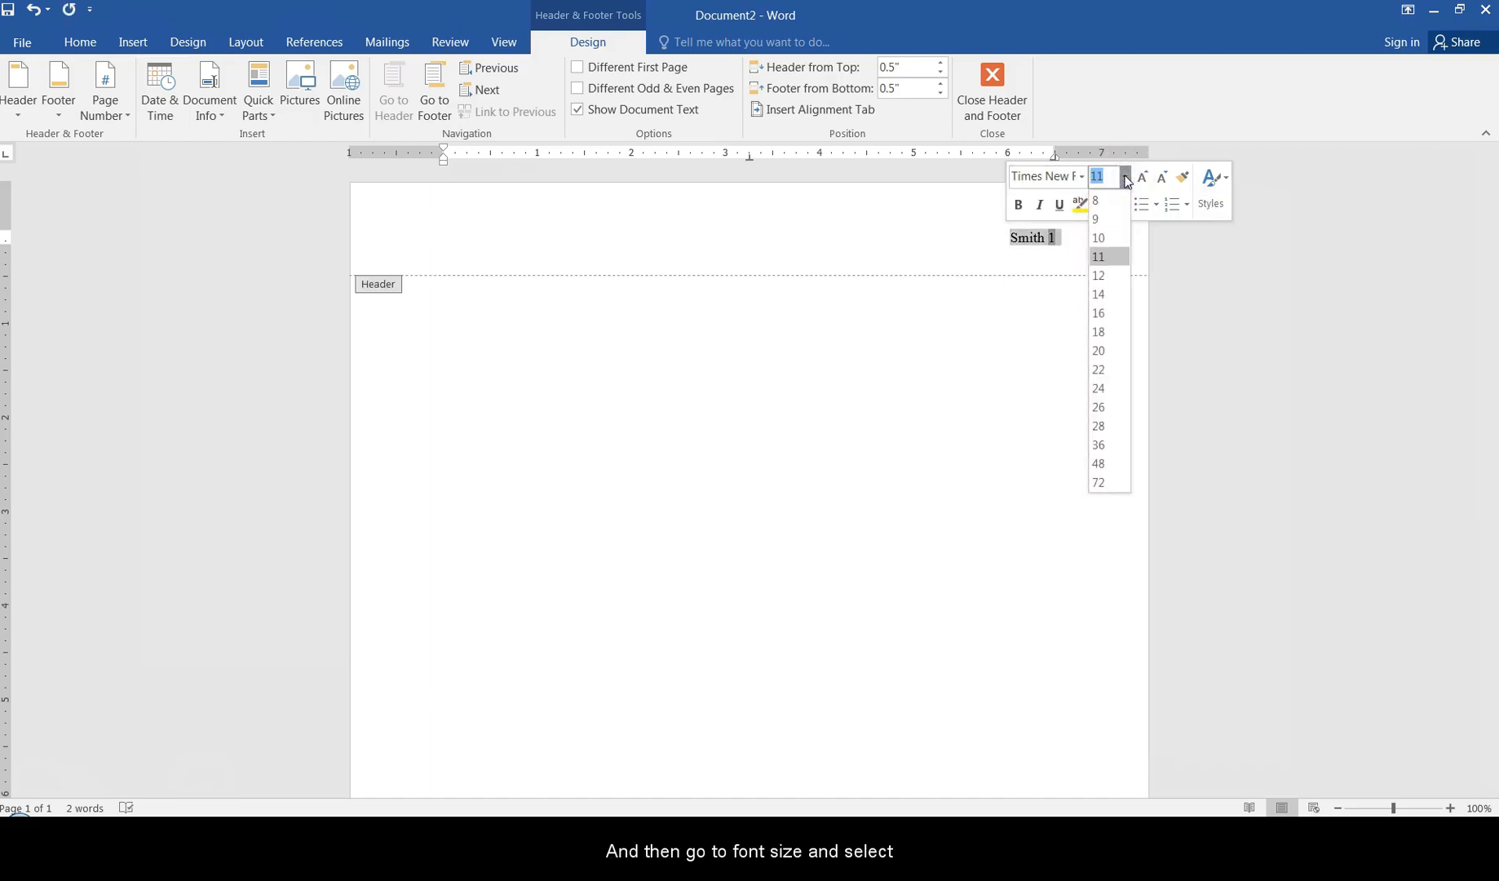
left_click(1102, 276)
left_click(807, 339)
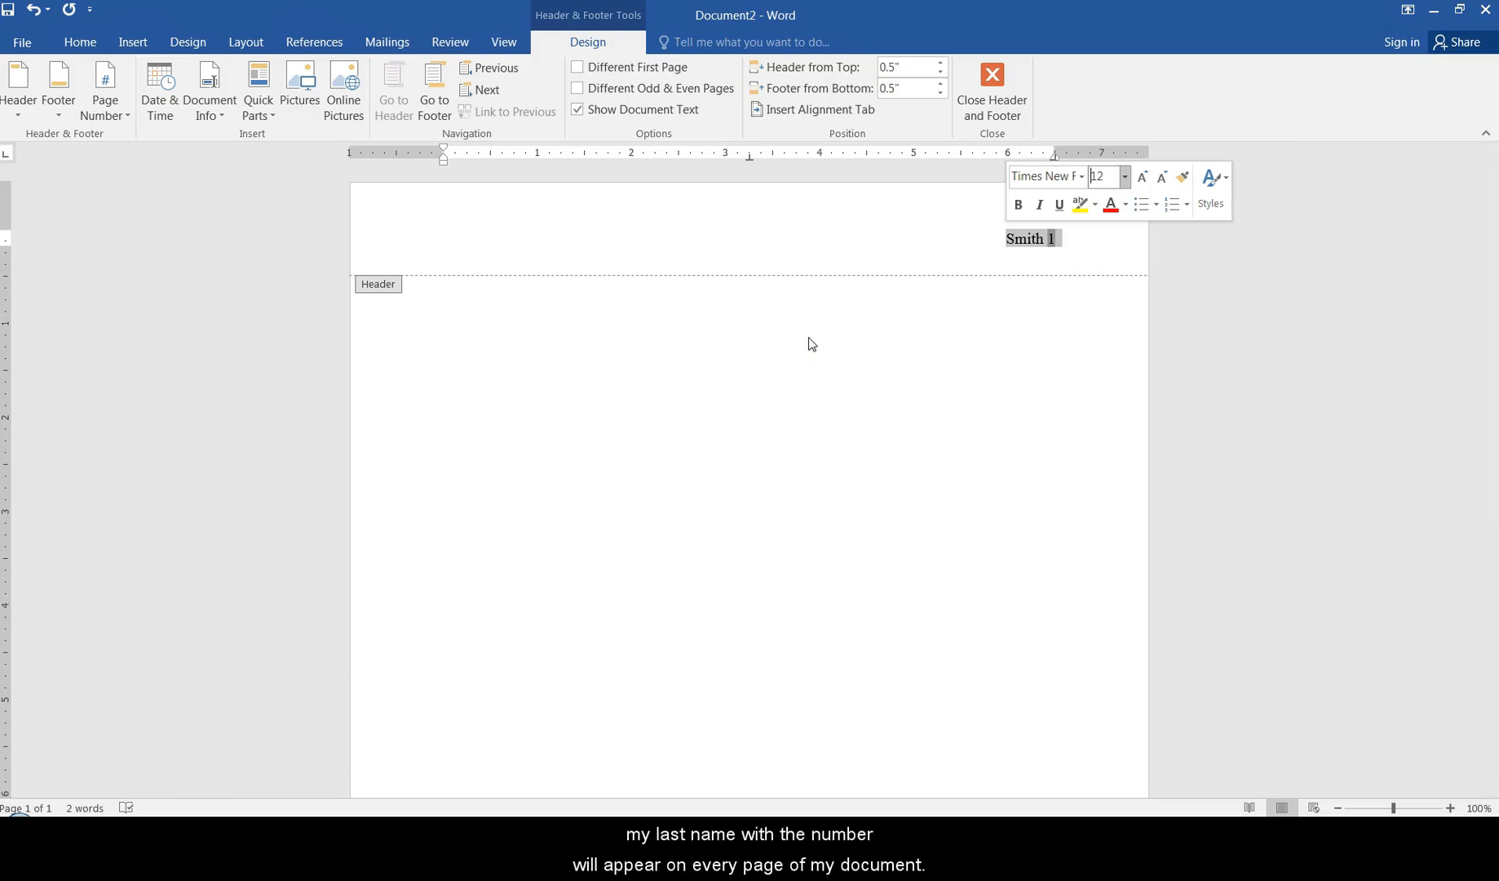
left_click(621, 346)
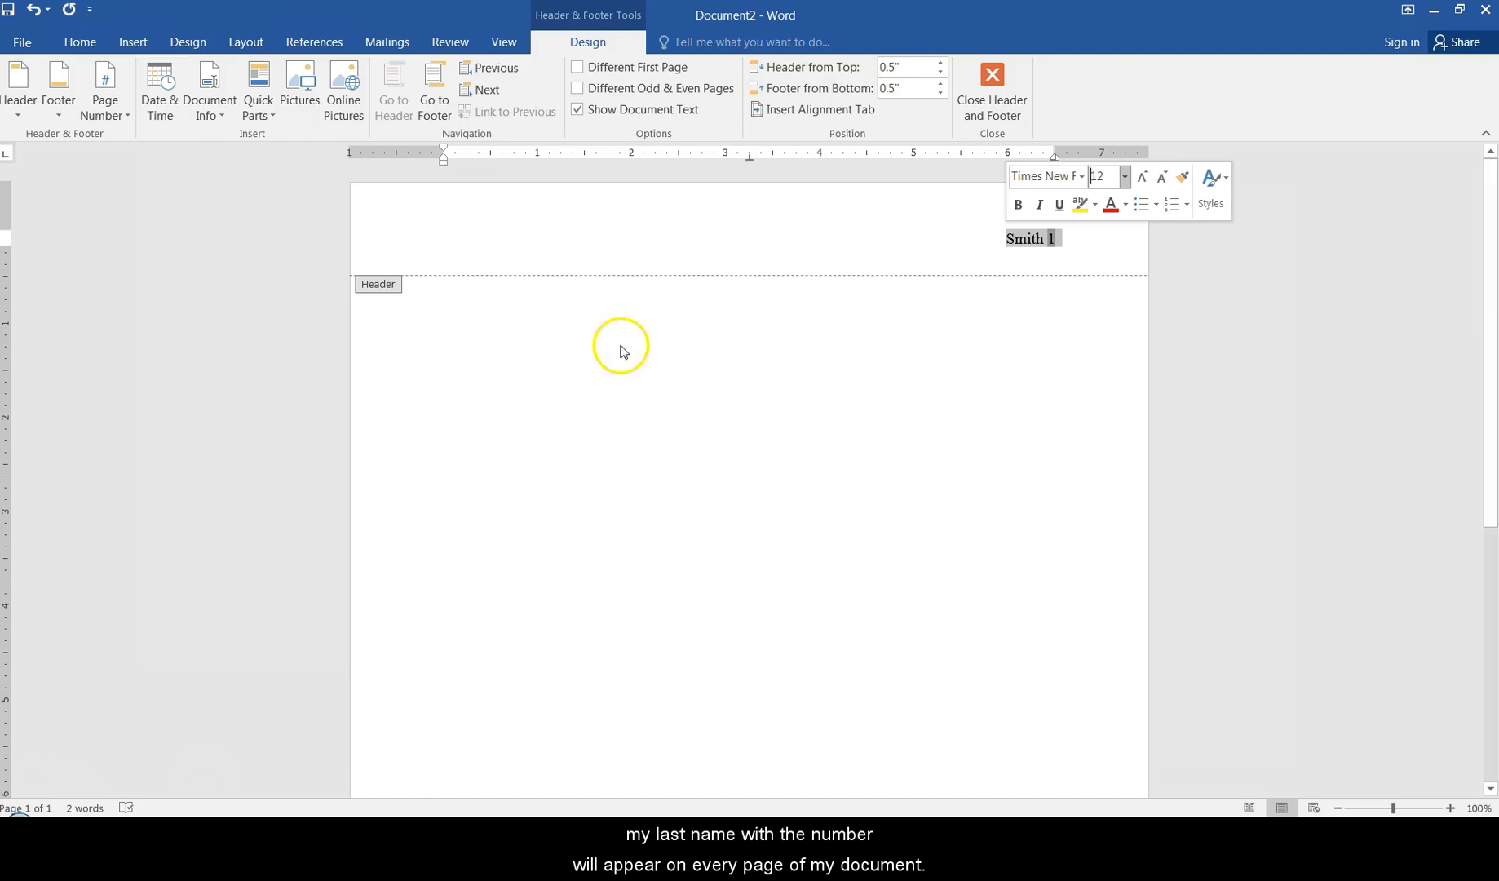
left_click(620, 347)
left_click(548, 310)
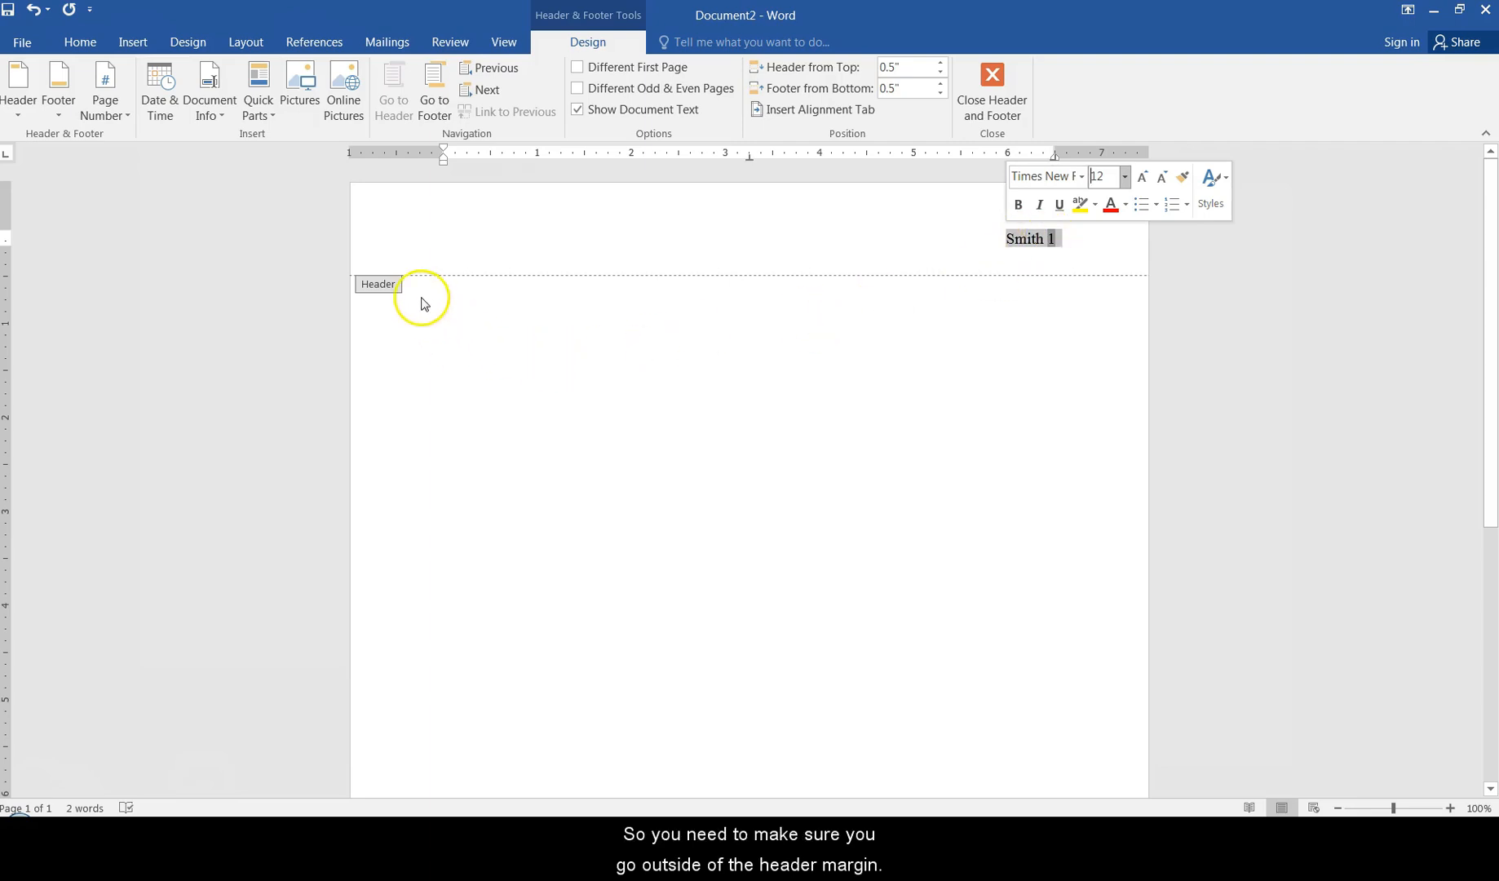
double_click(448, 309)
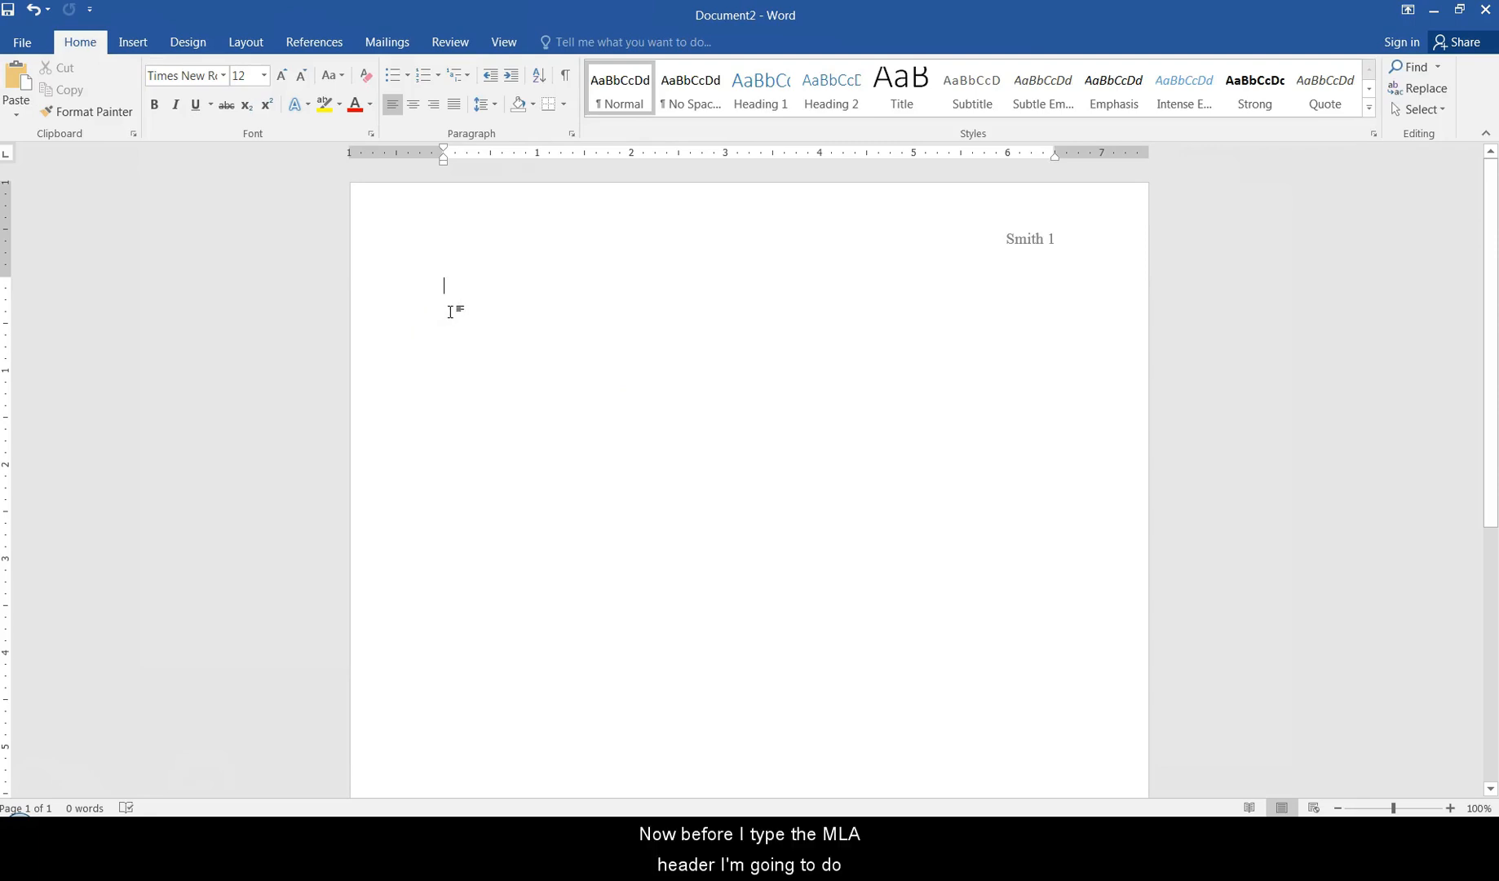
left_click(464, 310)
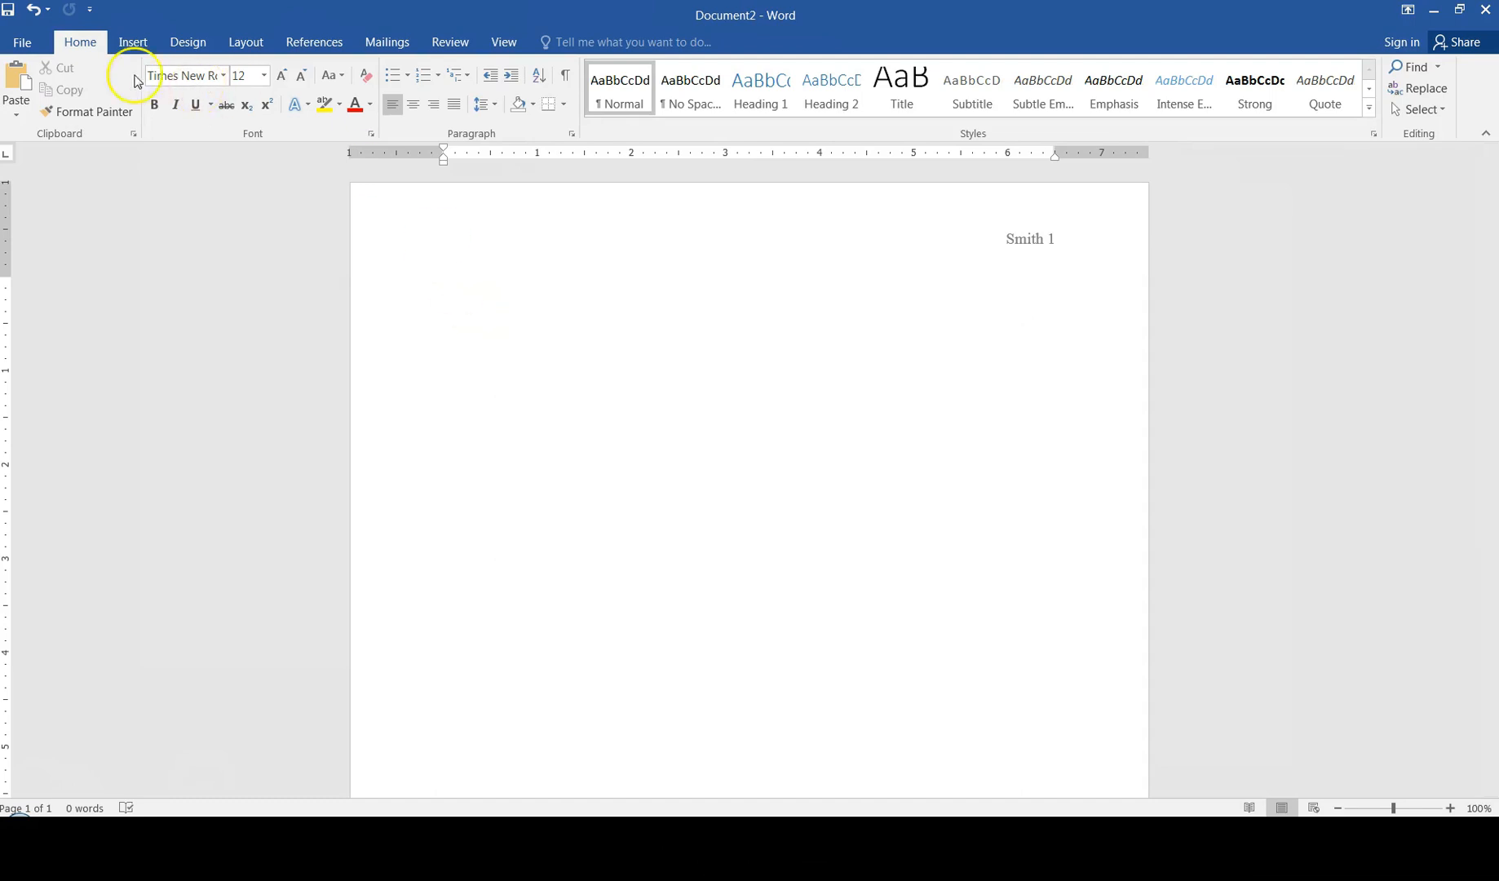
- Apply the Normal page margins of 1" on all sides
left_click(248, 43)
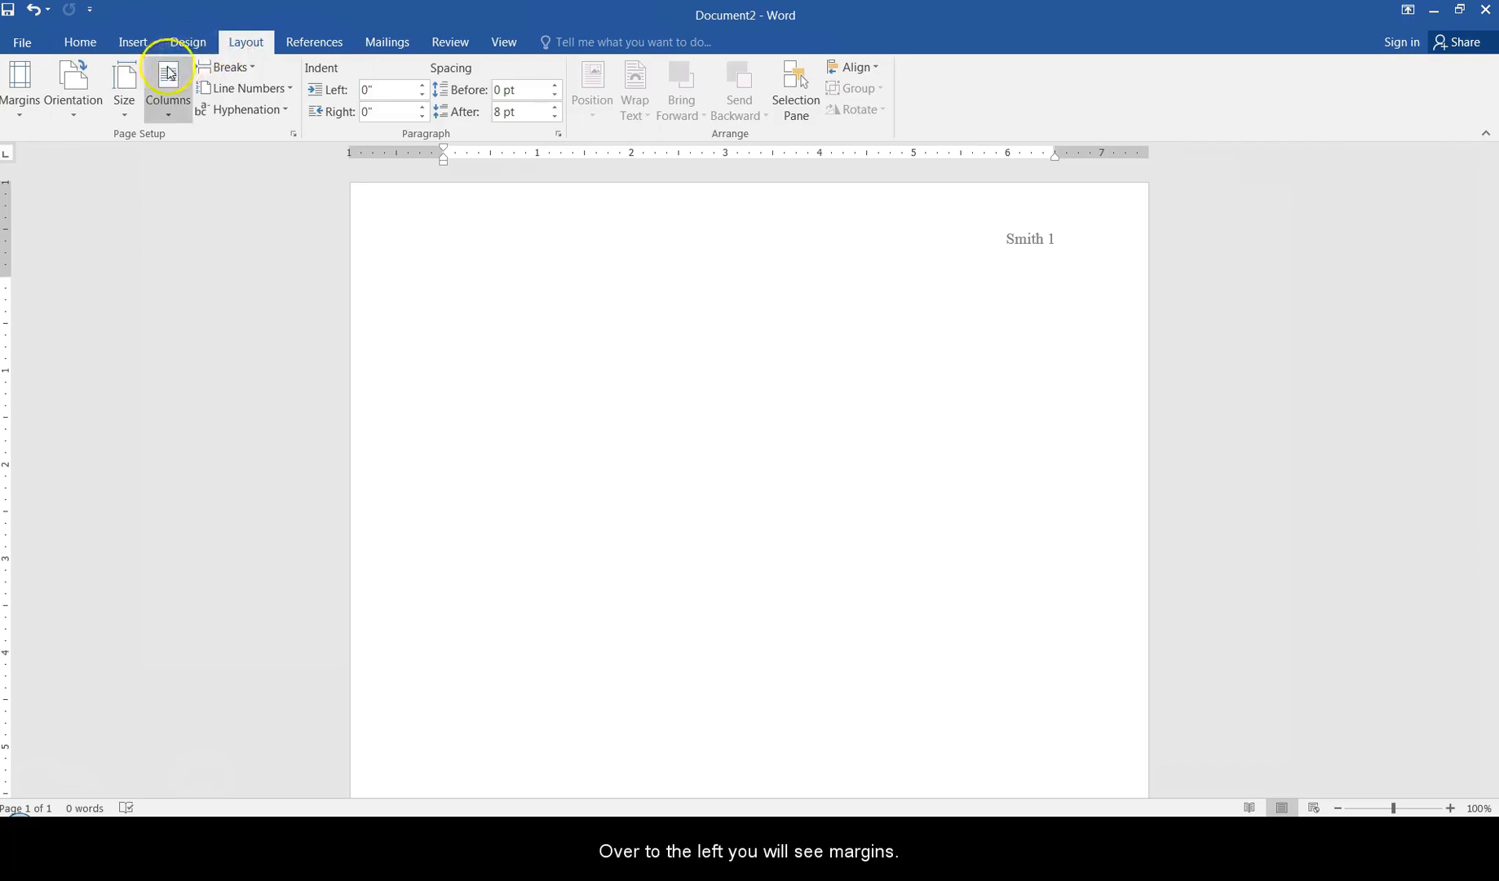
left_click(27, 92)
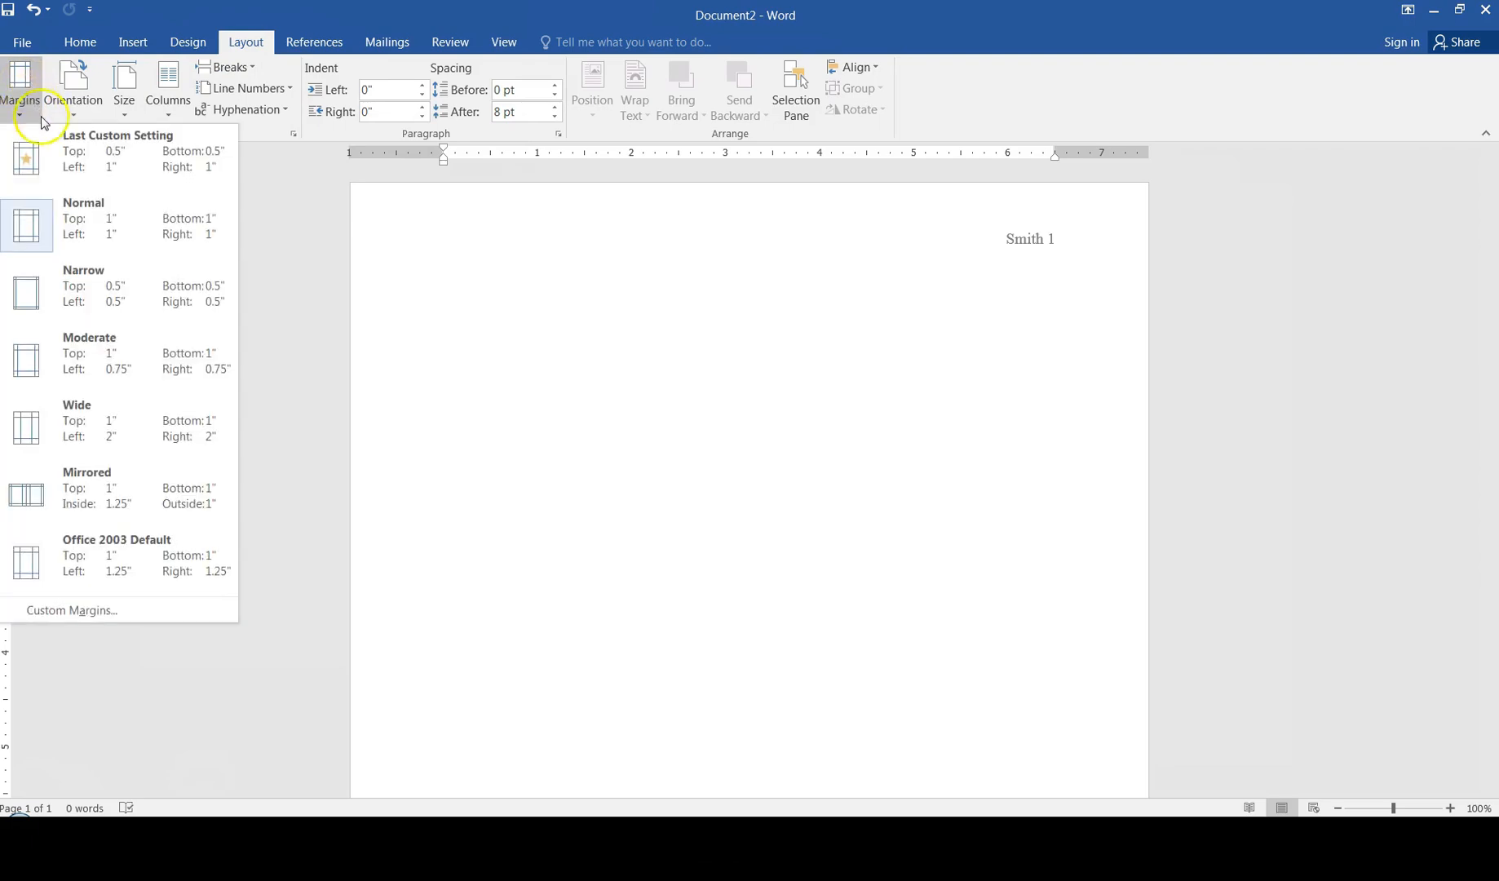
left_click(31, 229)
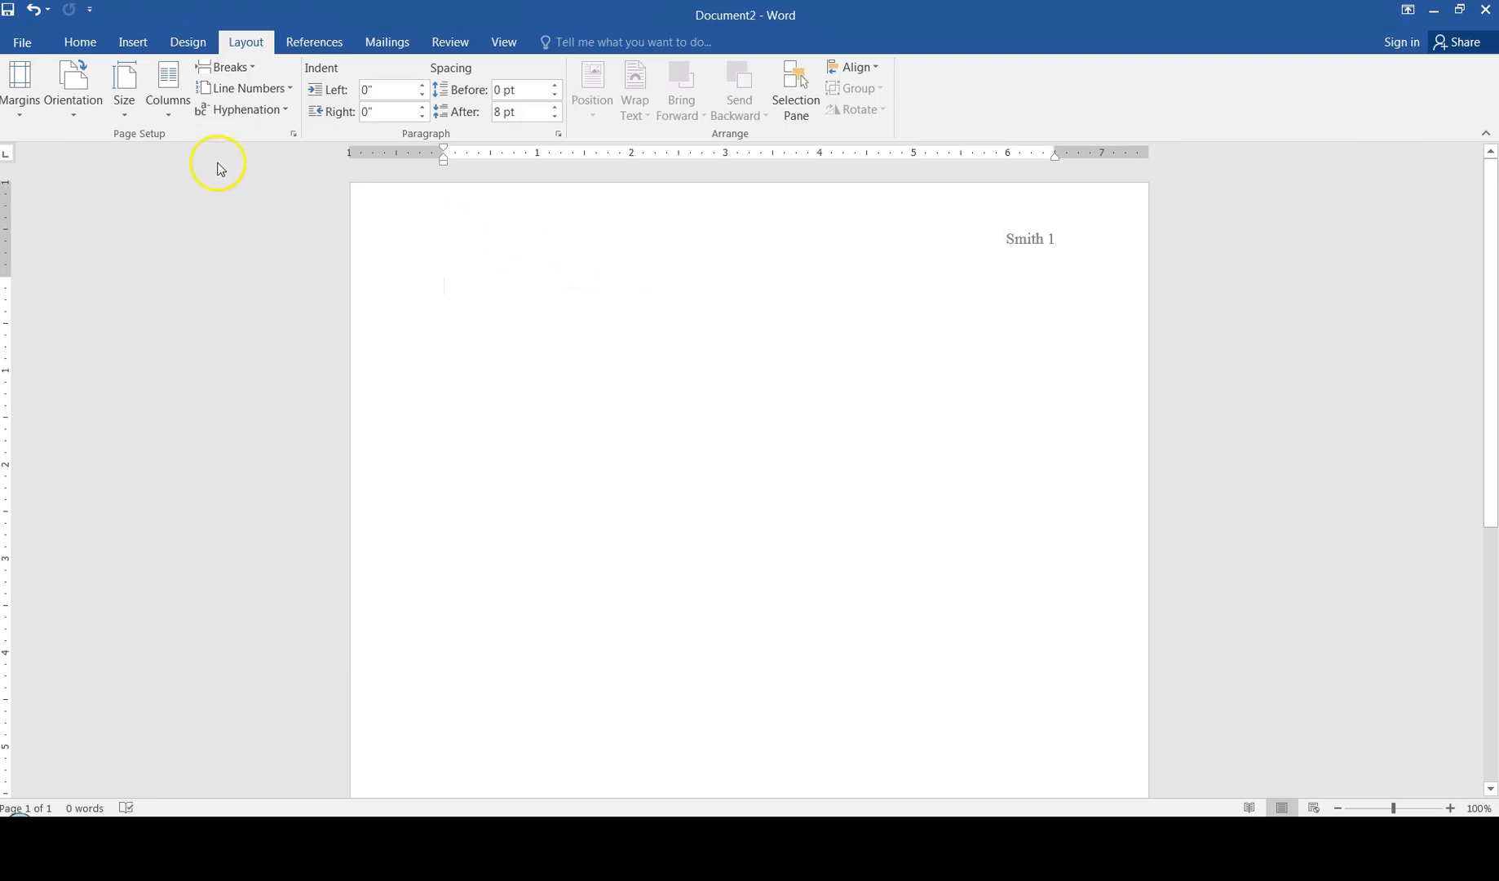
- Set the line spacing of the body paragraph to 2.0
left_click(80, 42)
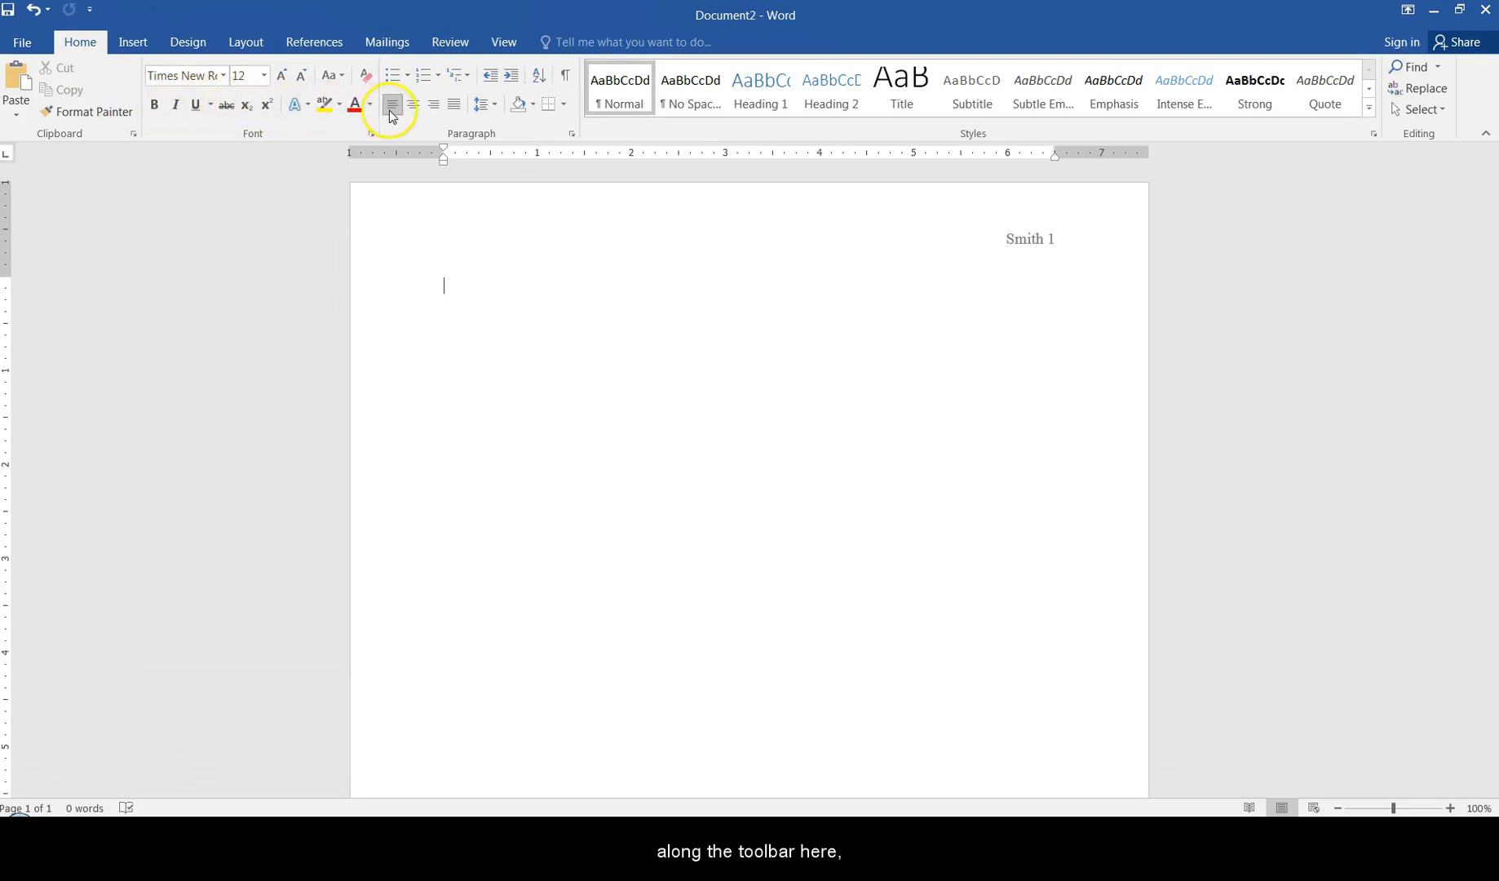
left_click(495, 112)
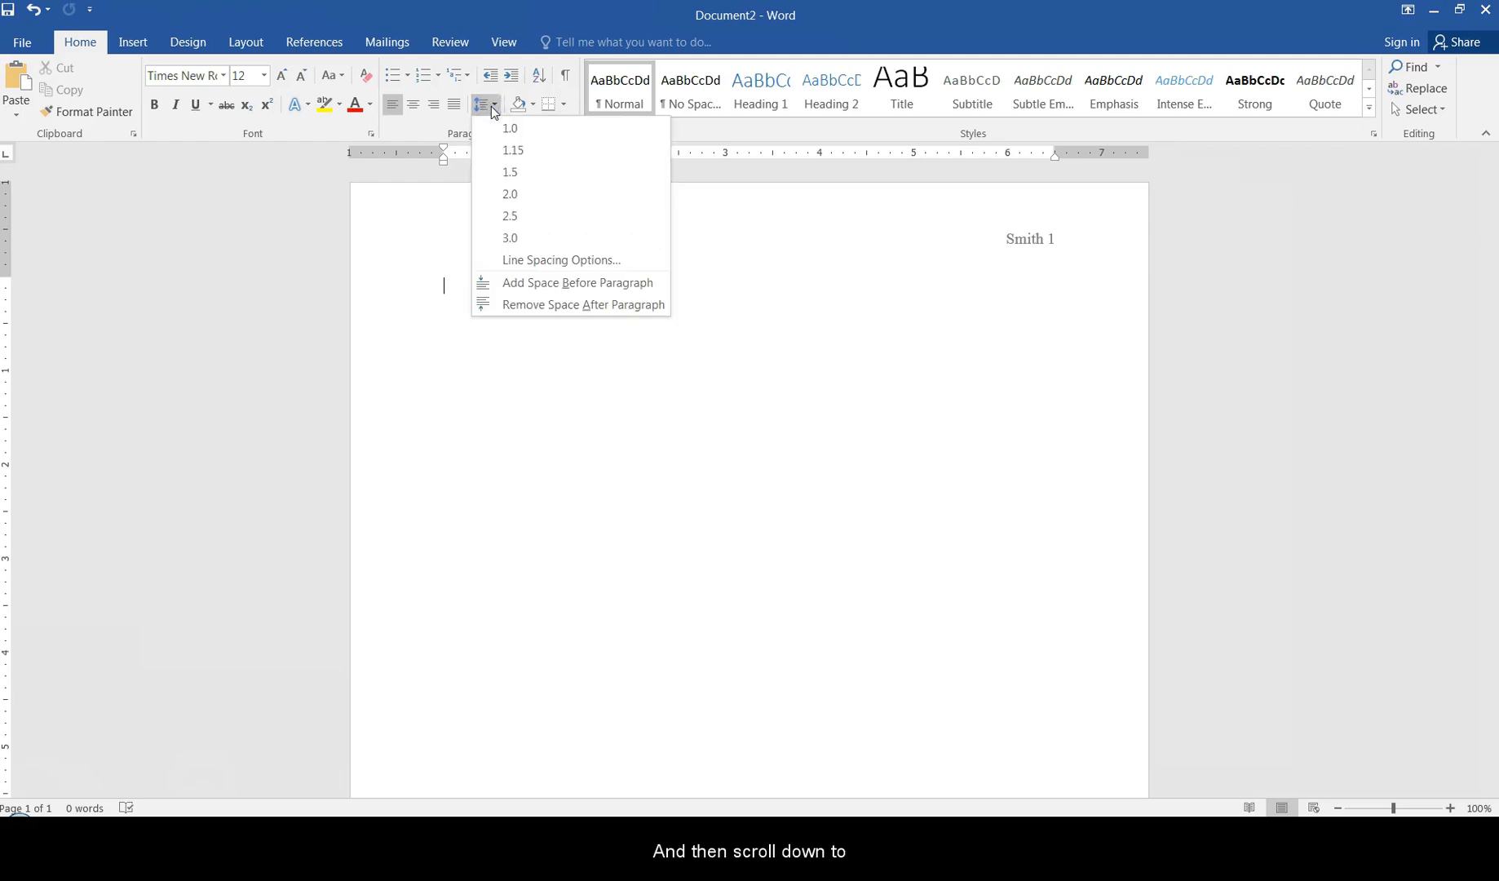
left_click(507, 194)
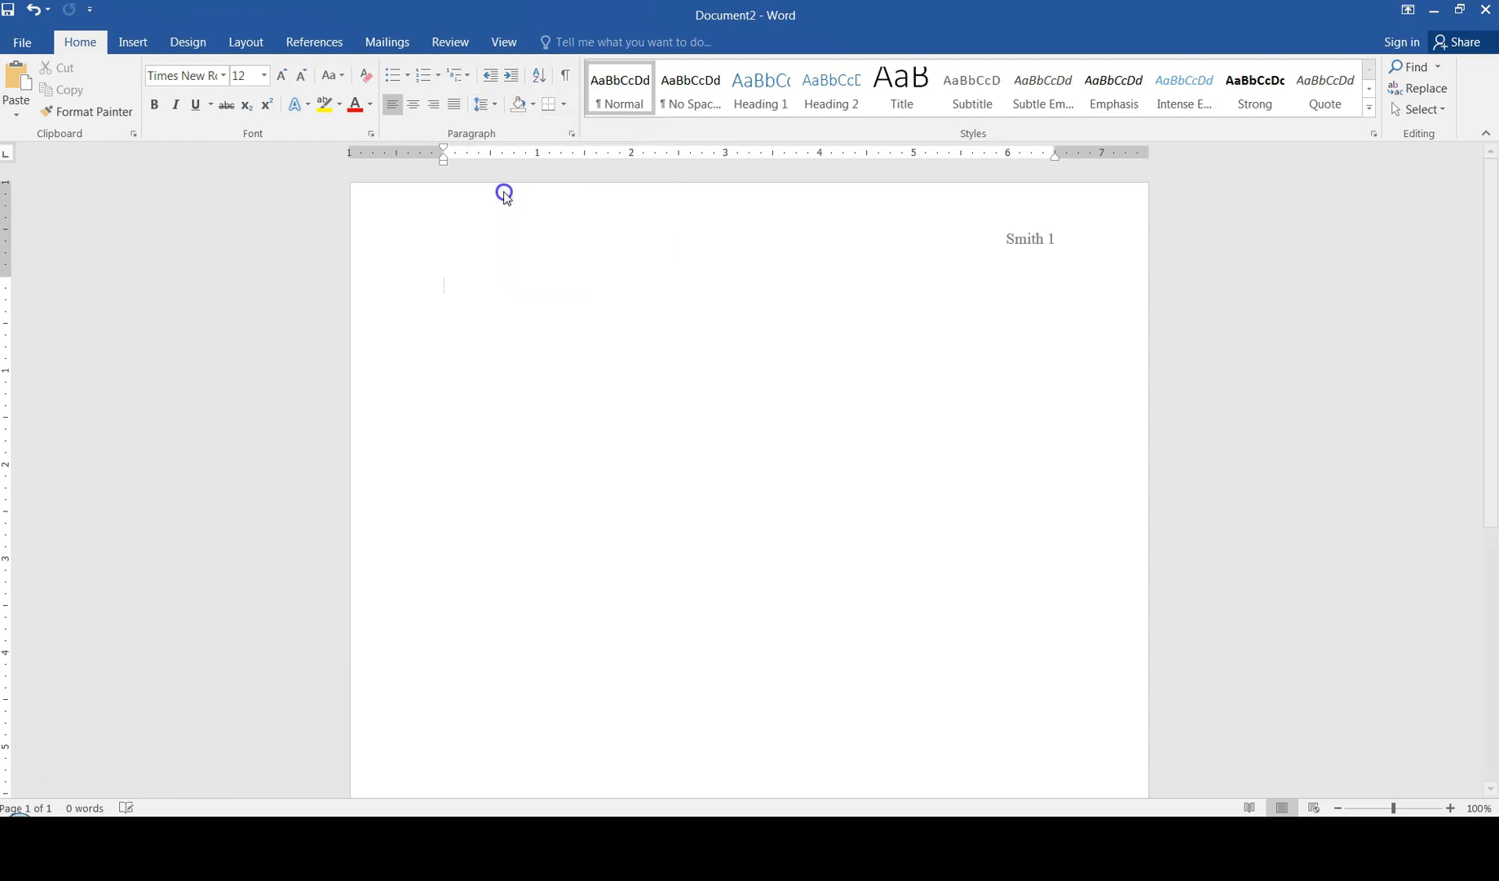
- Set paragraph spacing before and after to 0 pt and enable not adding space between paragraphs of the same style
left_click(496, 105)
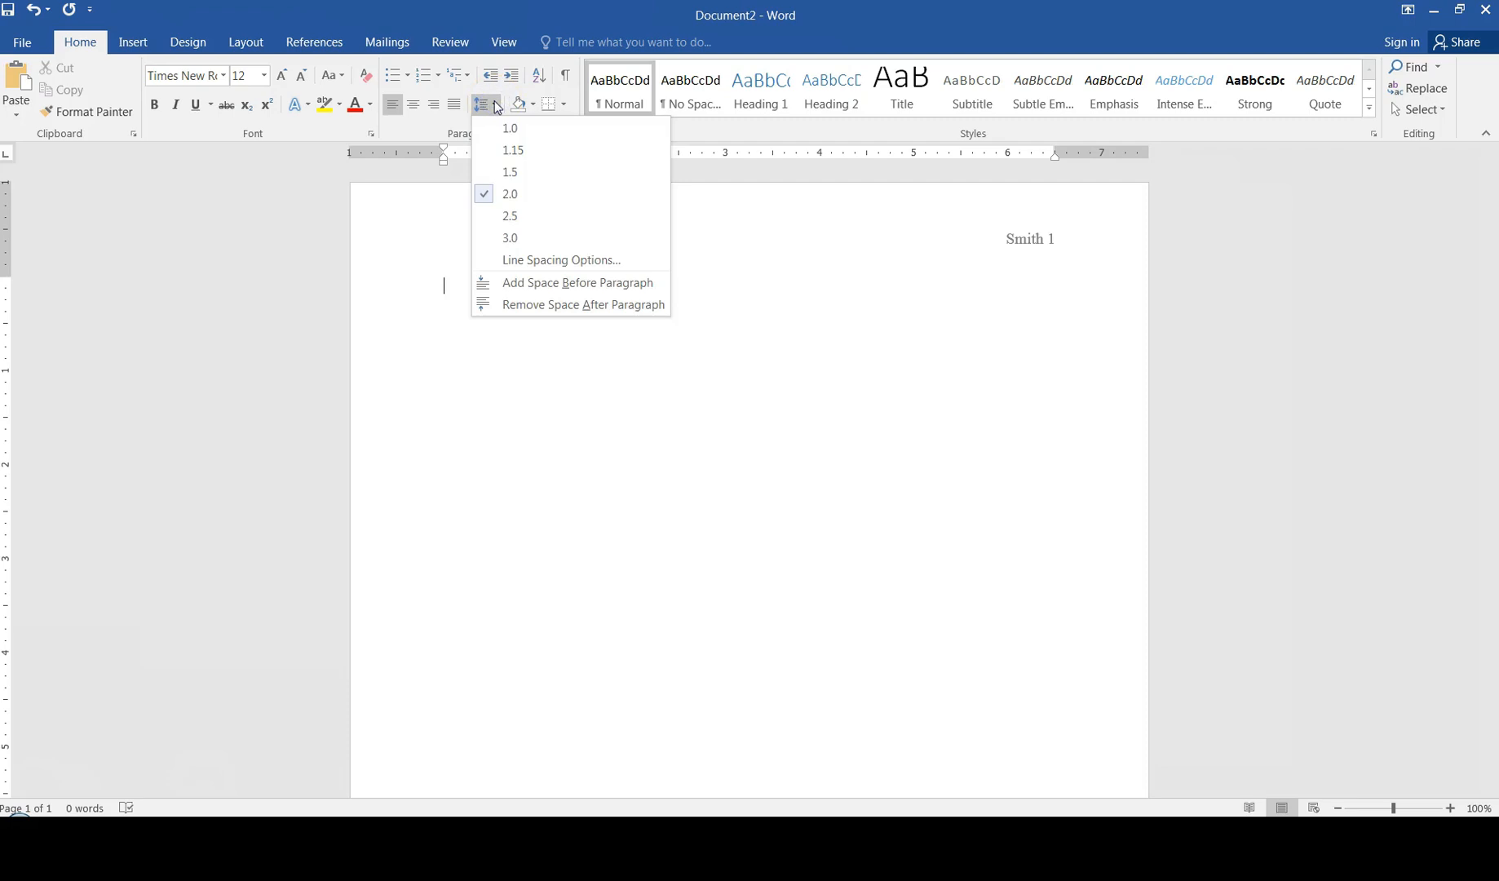
left_click(516, 261)
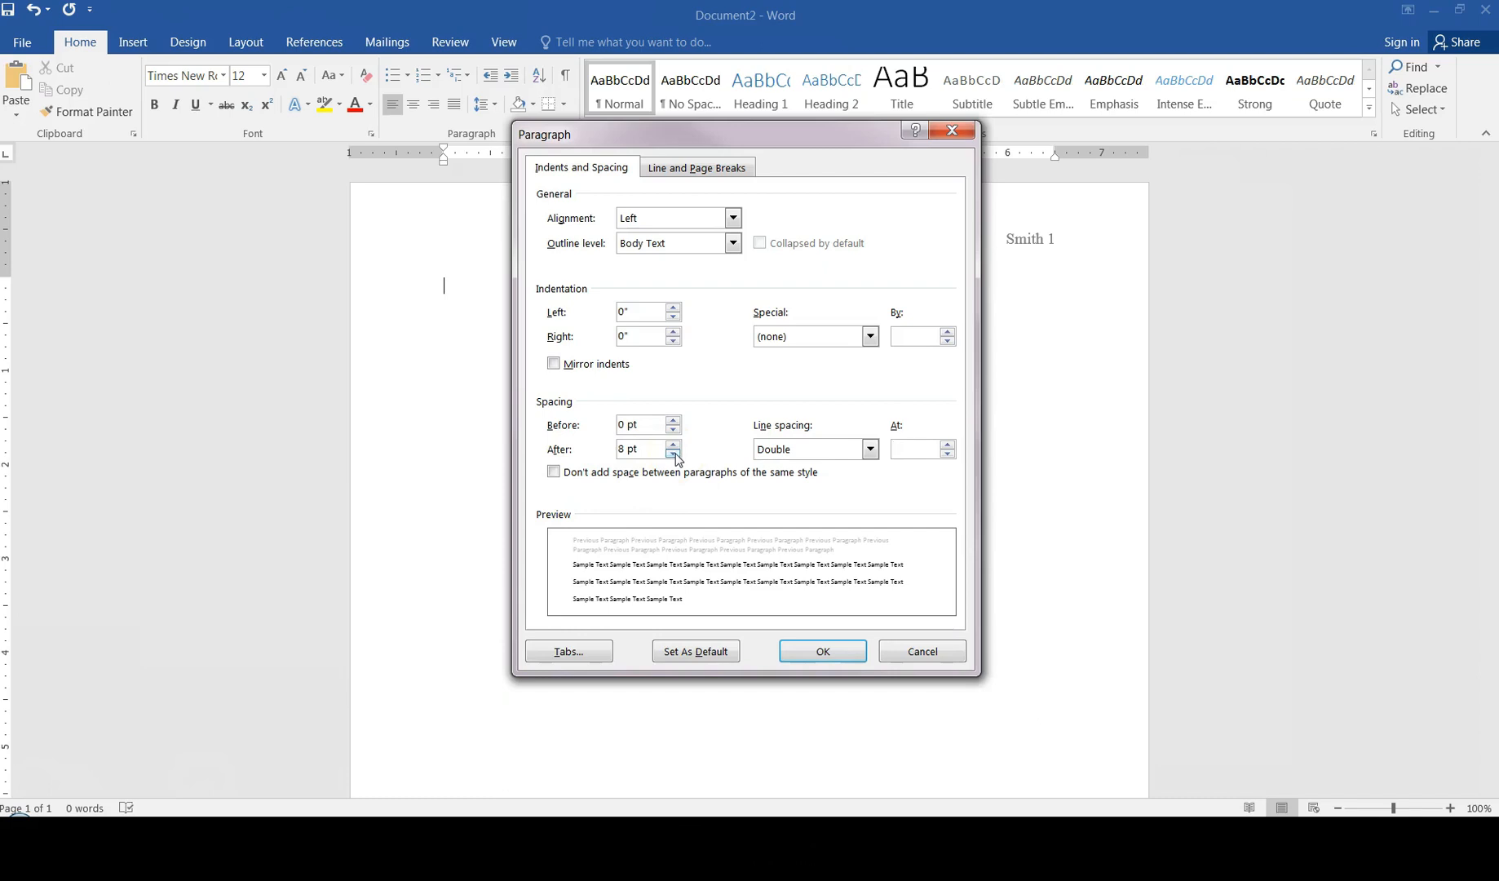
left_click(672, 430)
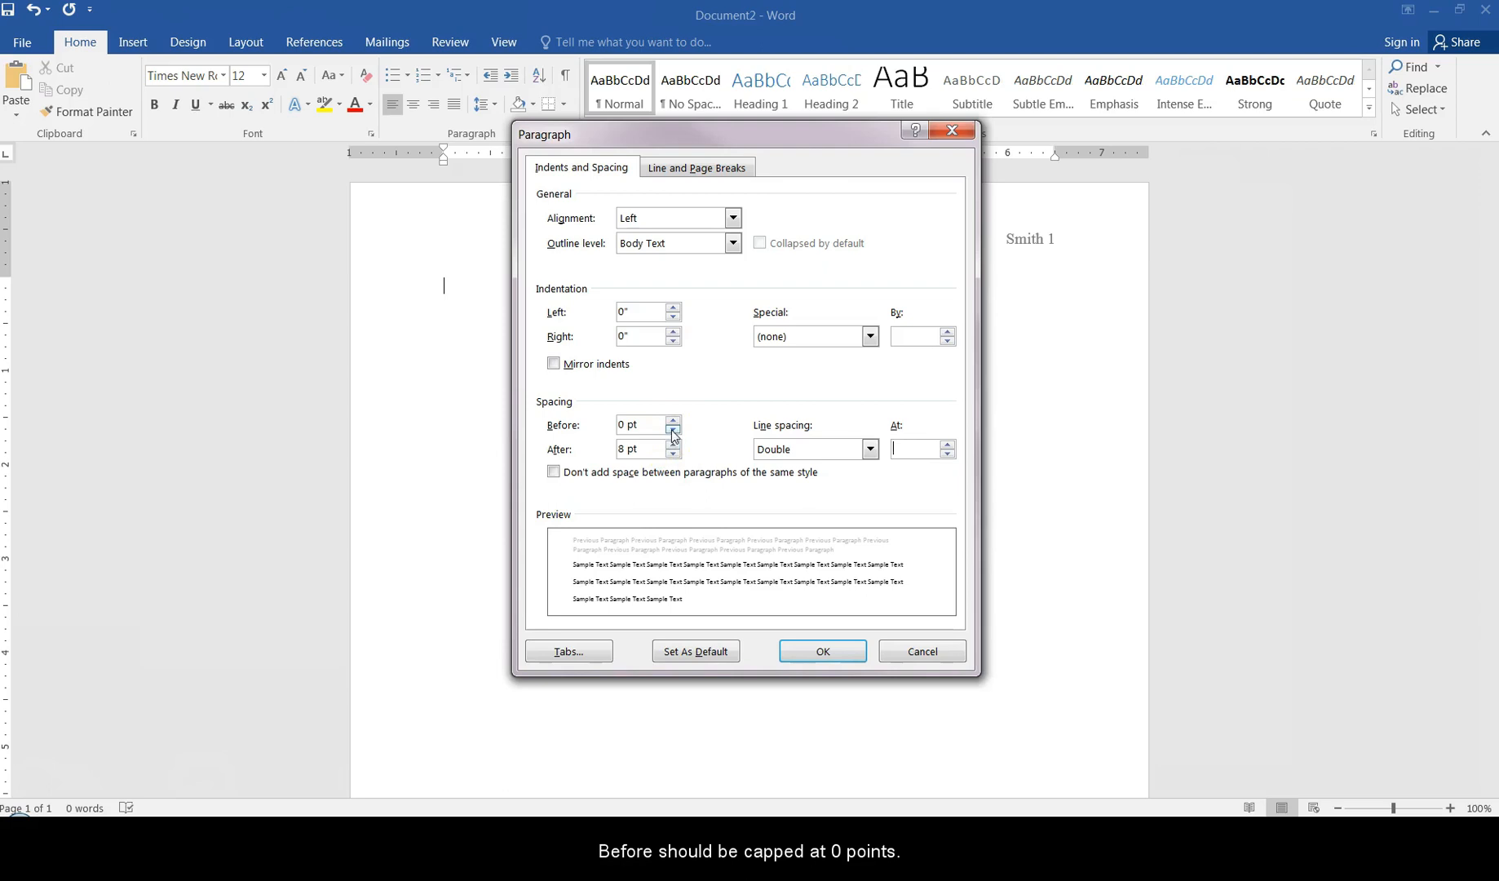
left_click(672, 453)
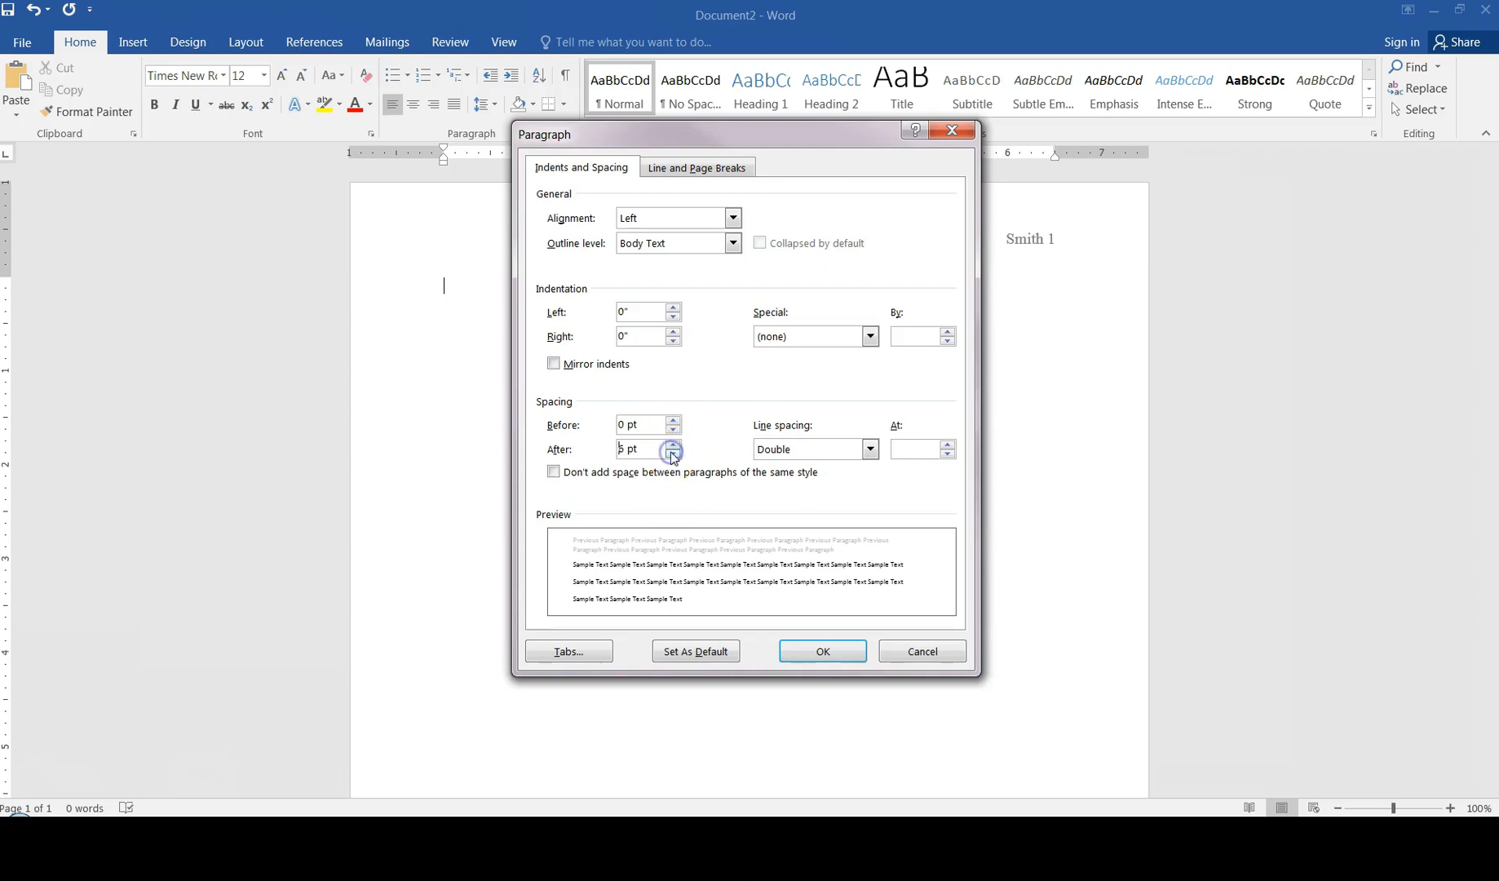
left_click(673, 455)
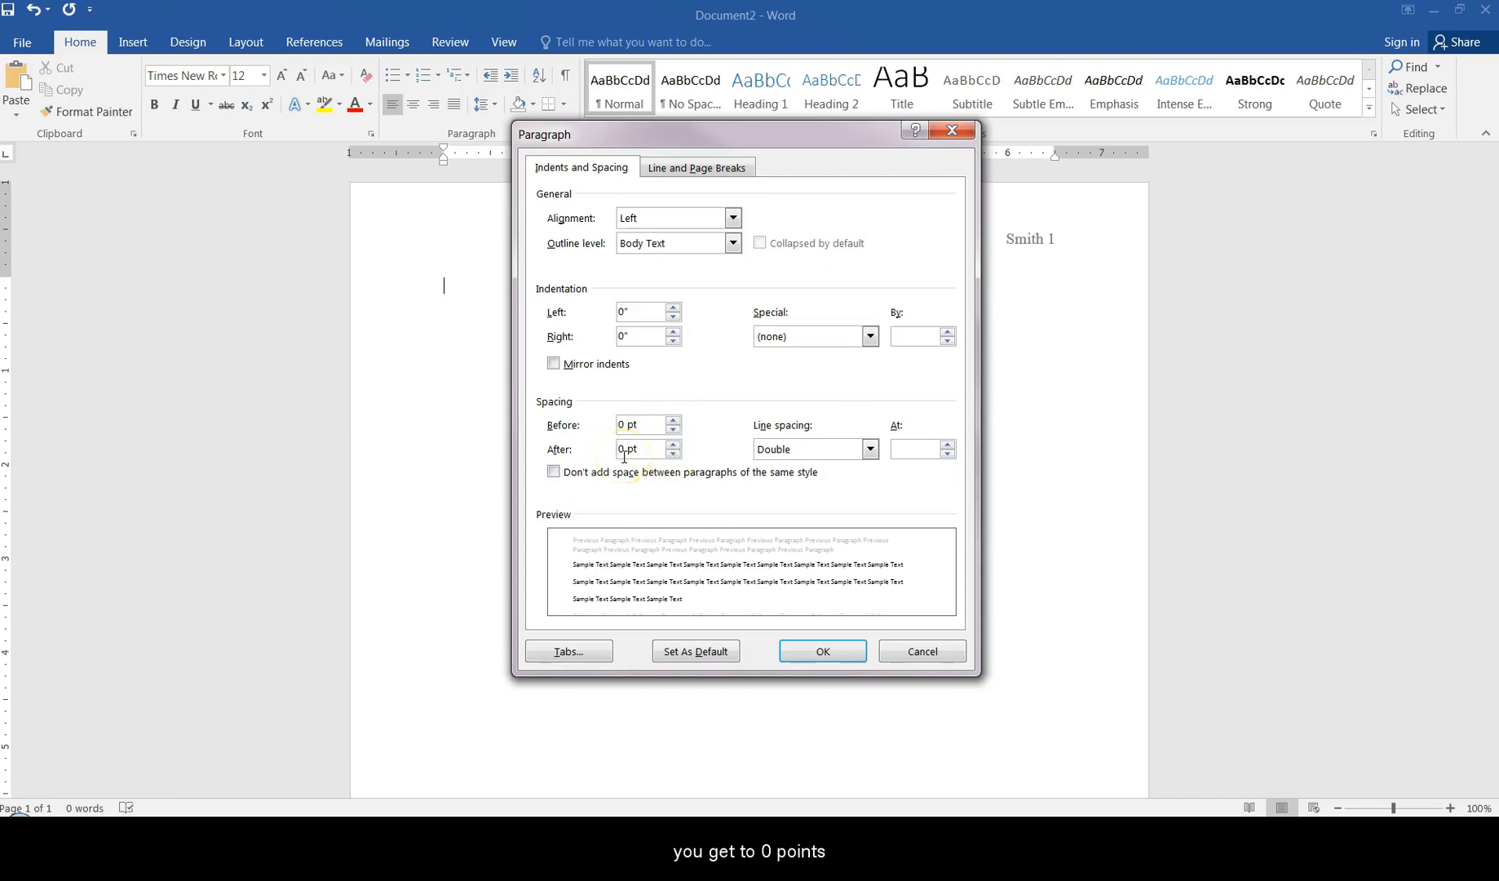
left_click(554, 475)
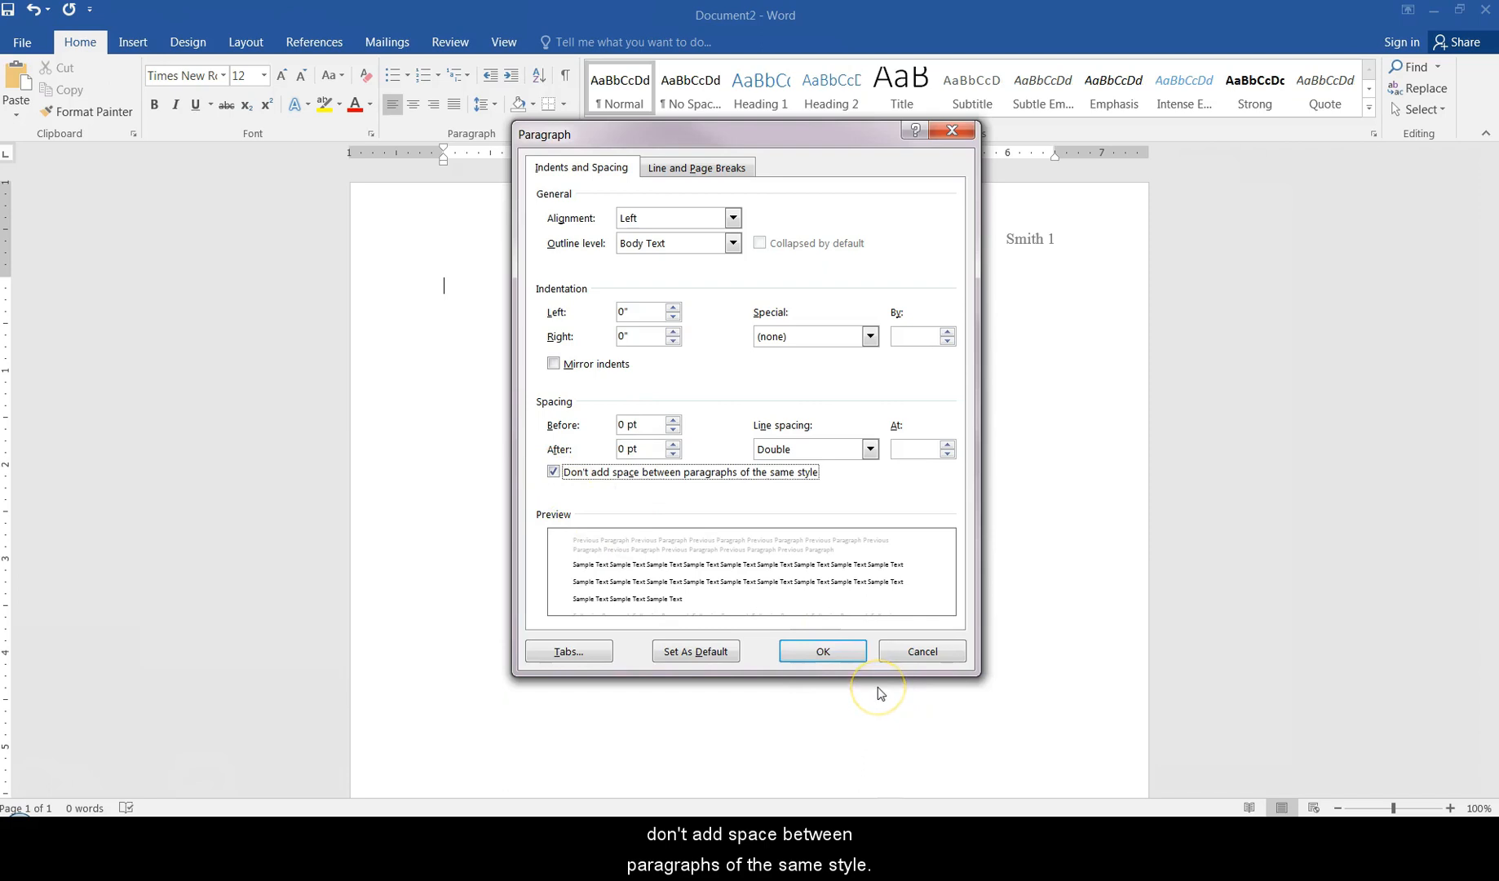
left_click(840, 657)
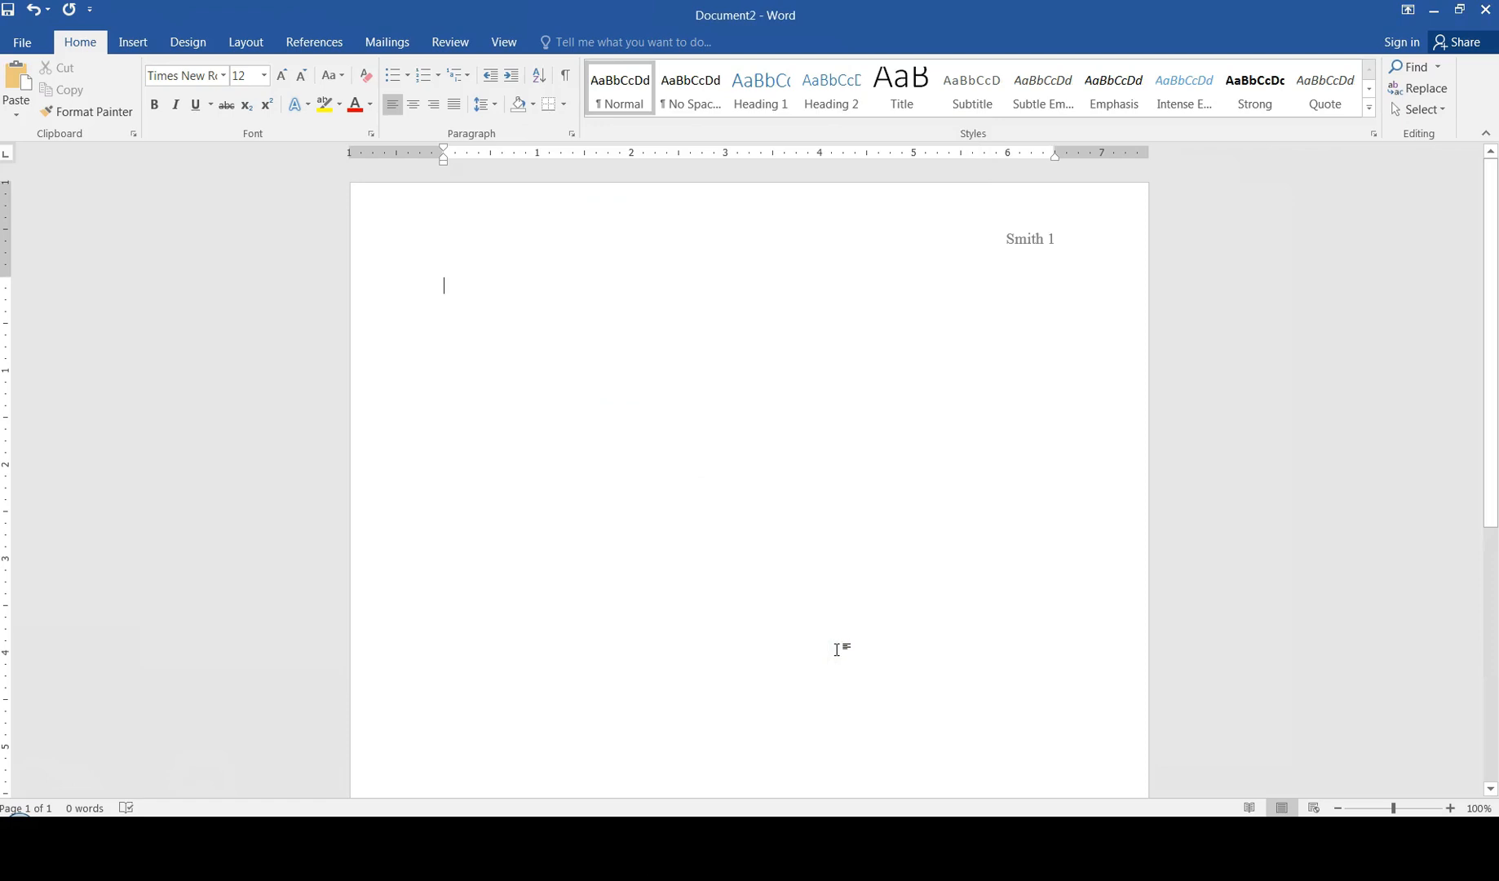
left_click(834, 643)
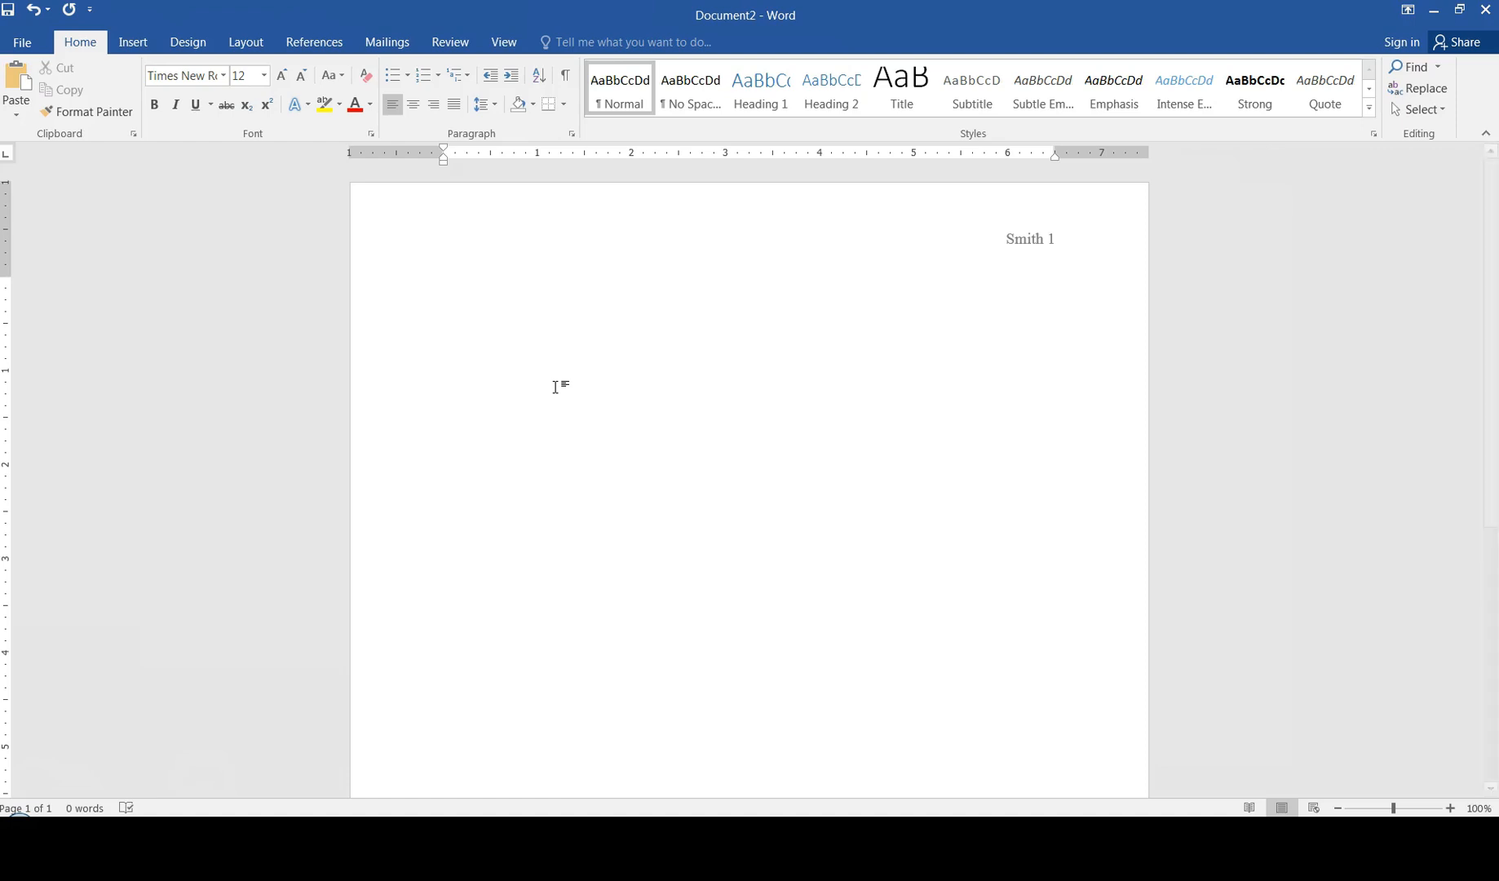
- Enter the first two heading lines in the document body: "First Last" and "Instructor's Name"
left_click(557, 387)
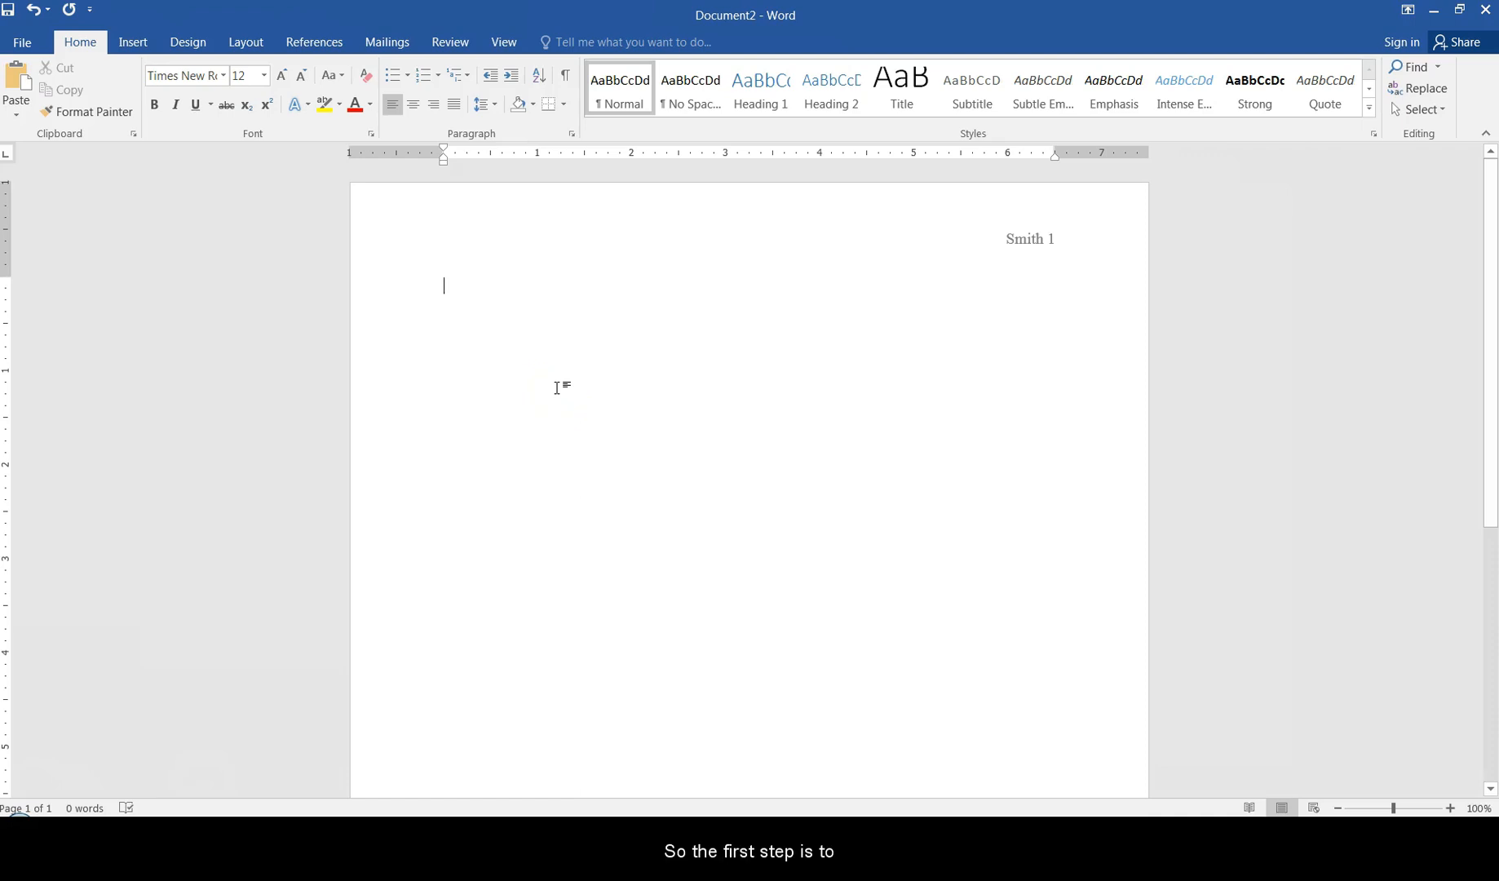
type("First")
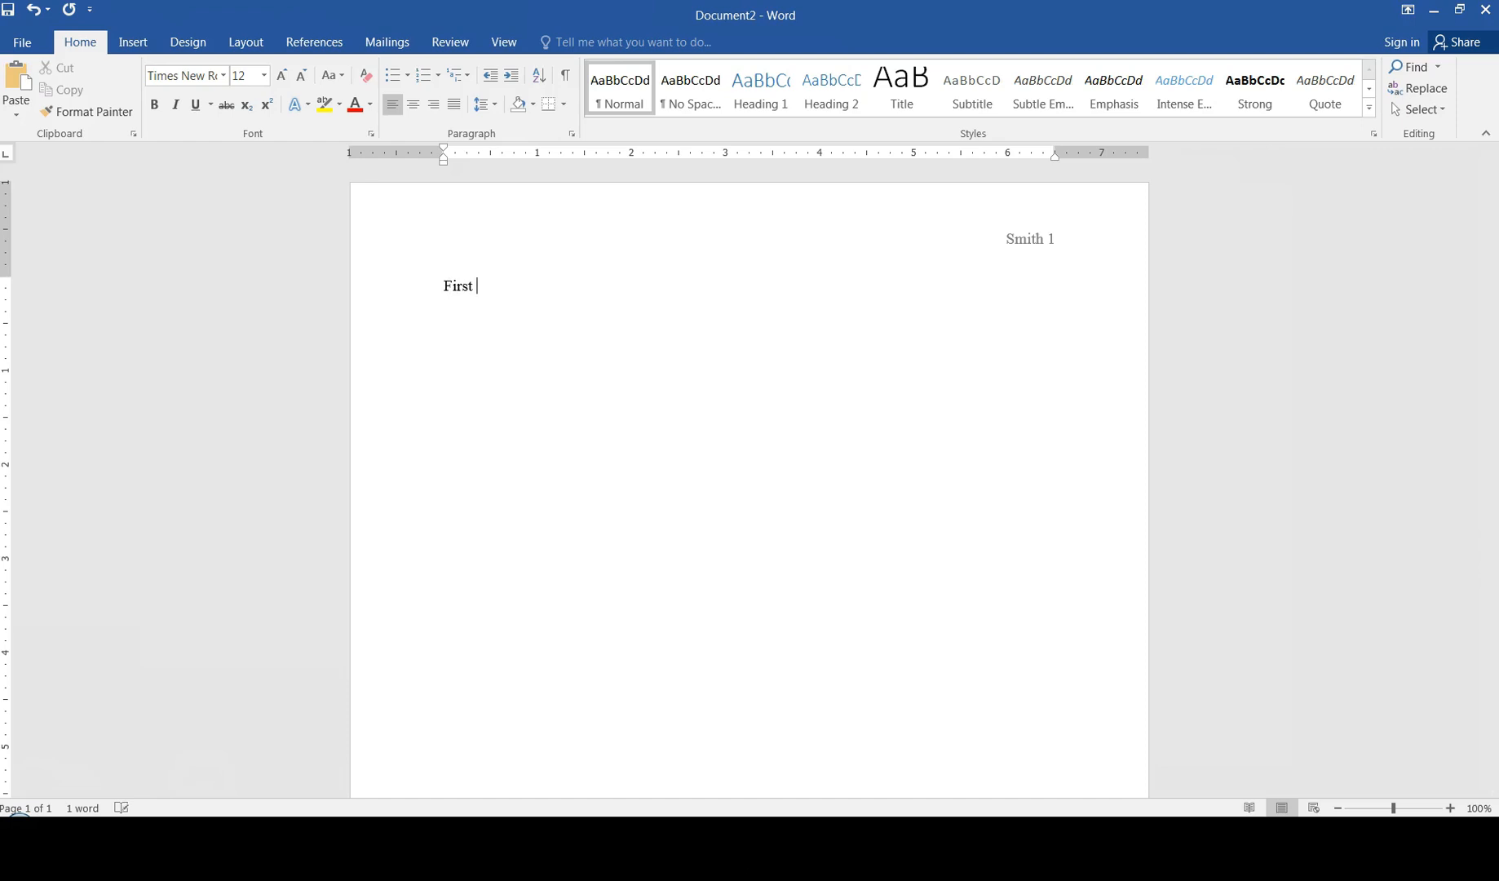
type("Last")
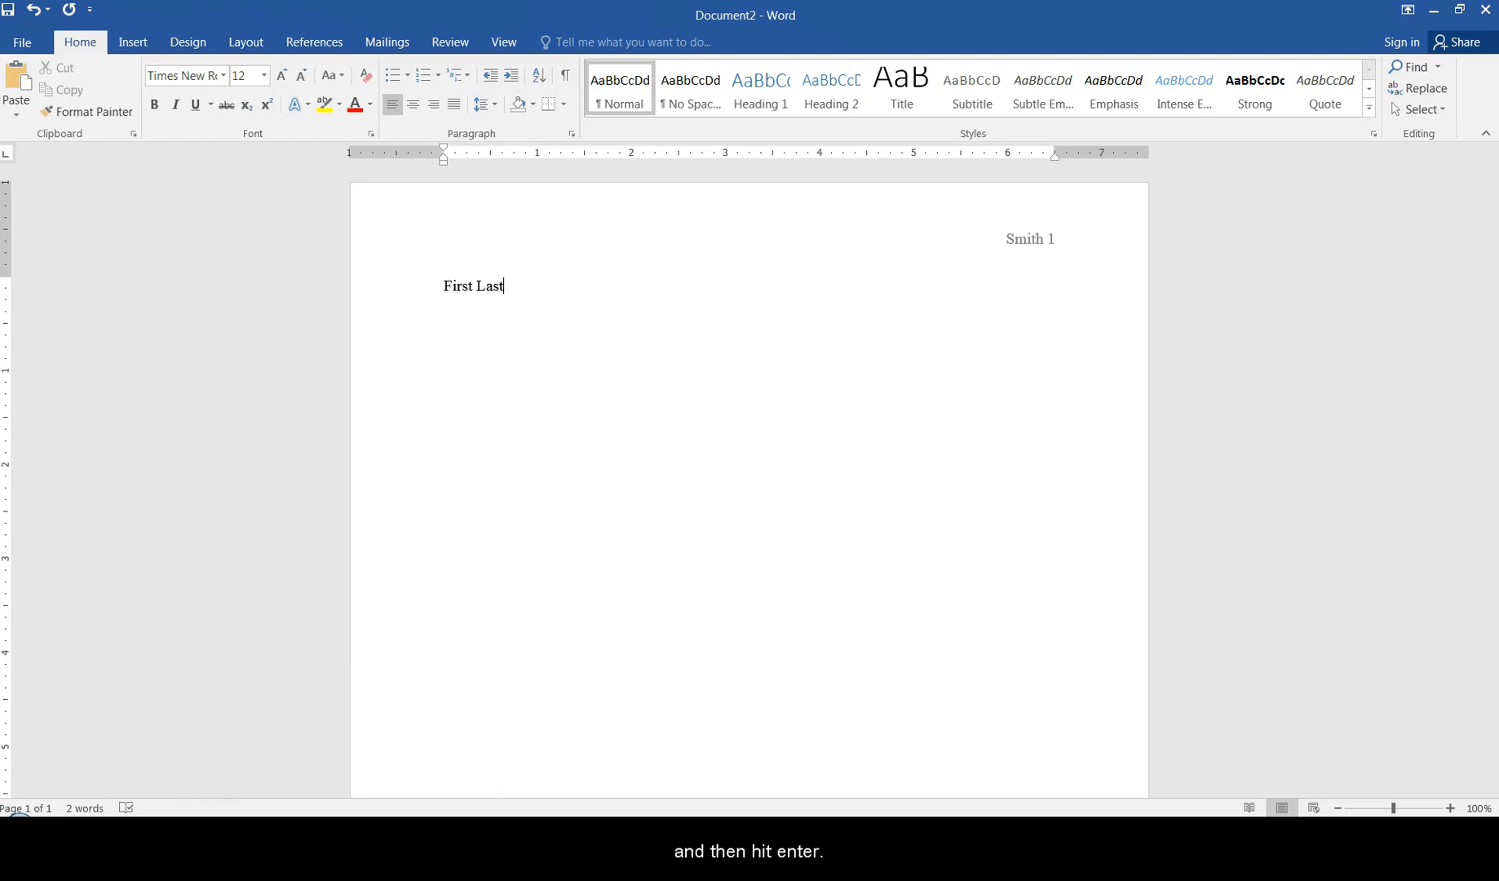
key("Return")
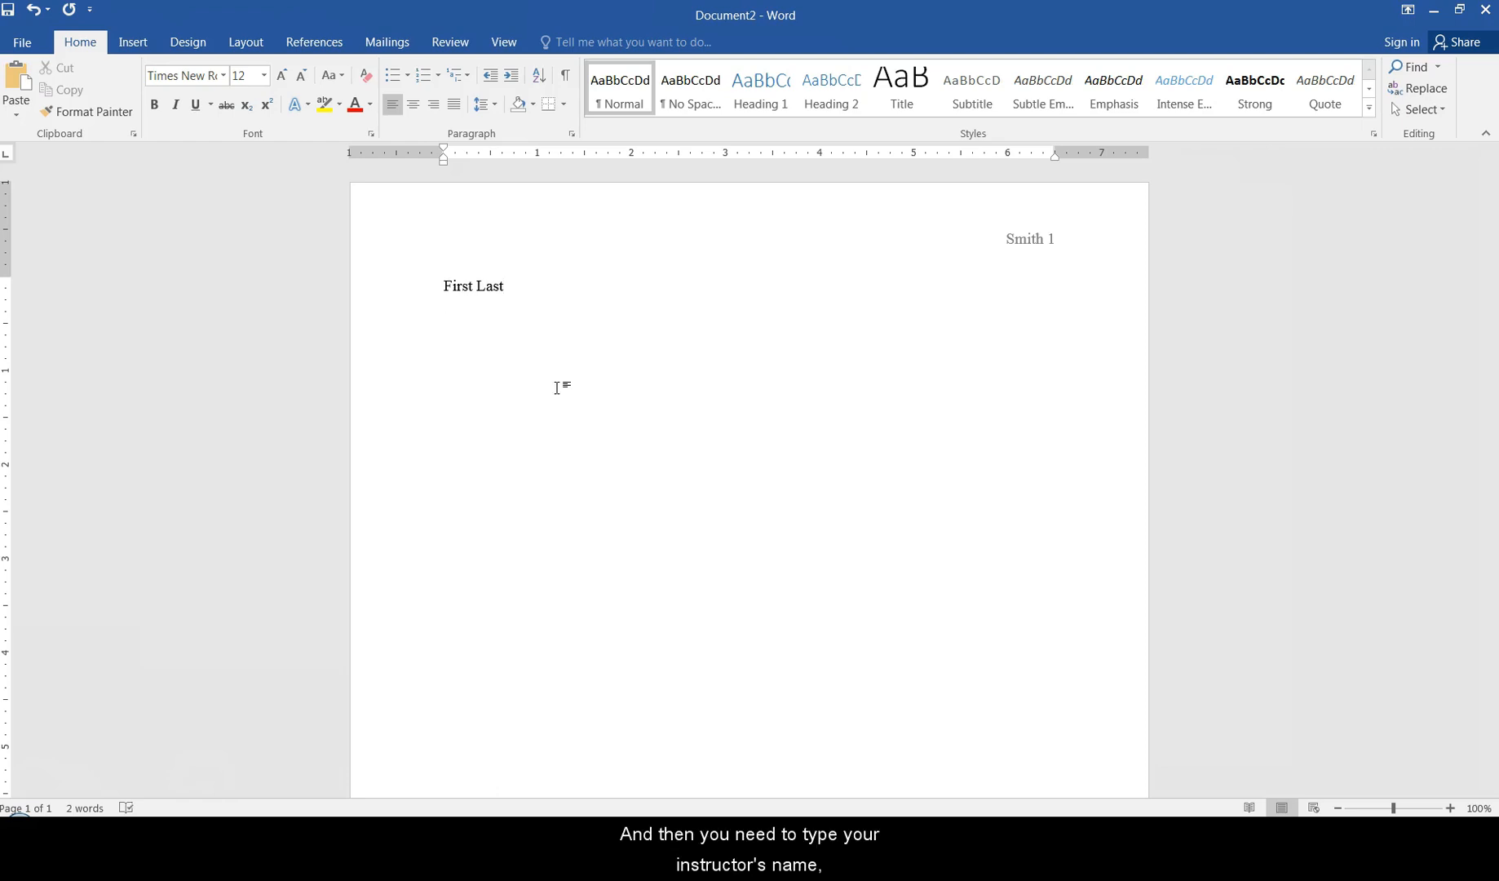
type("Instructor's Name")
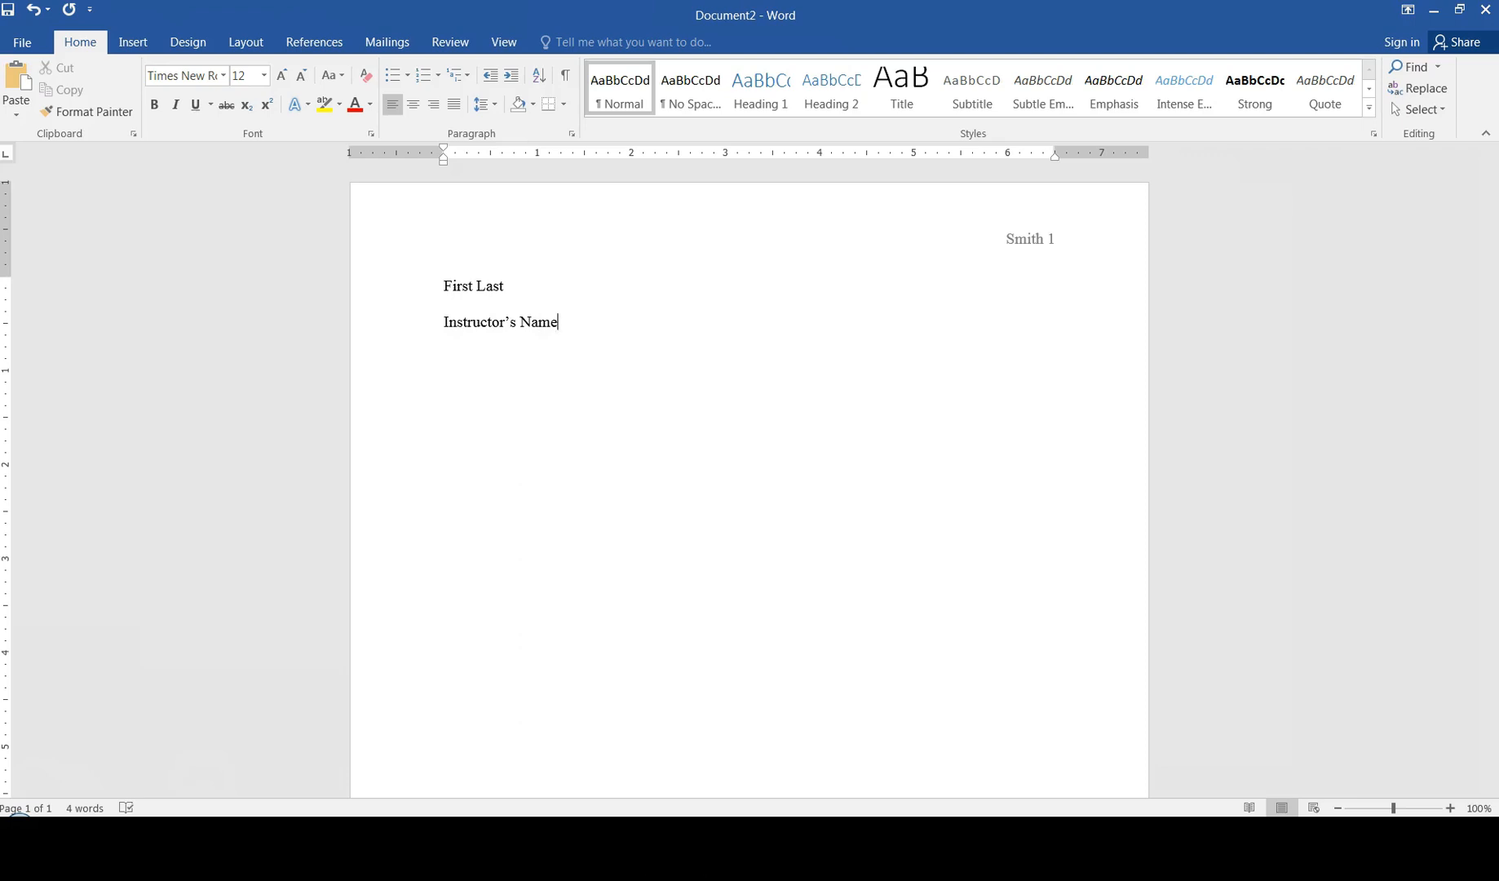
key("Return")
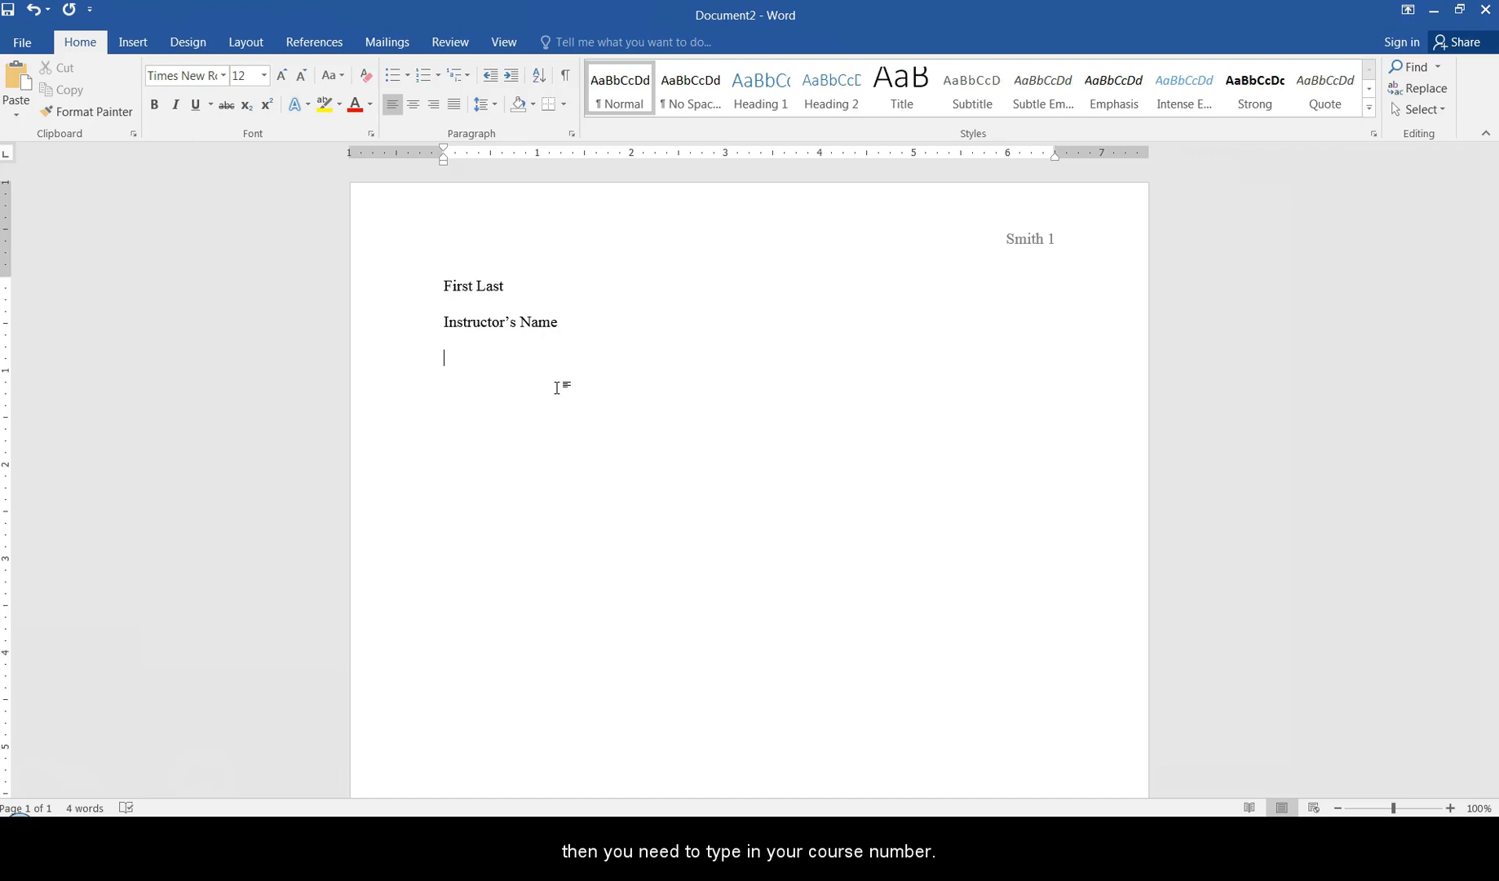
- Add the course and section line "ENG 1330 AA01" and the date line "12 July 2018" below the instructor line
type("ENG")
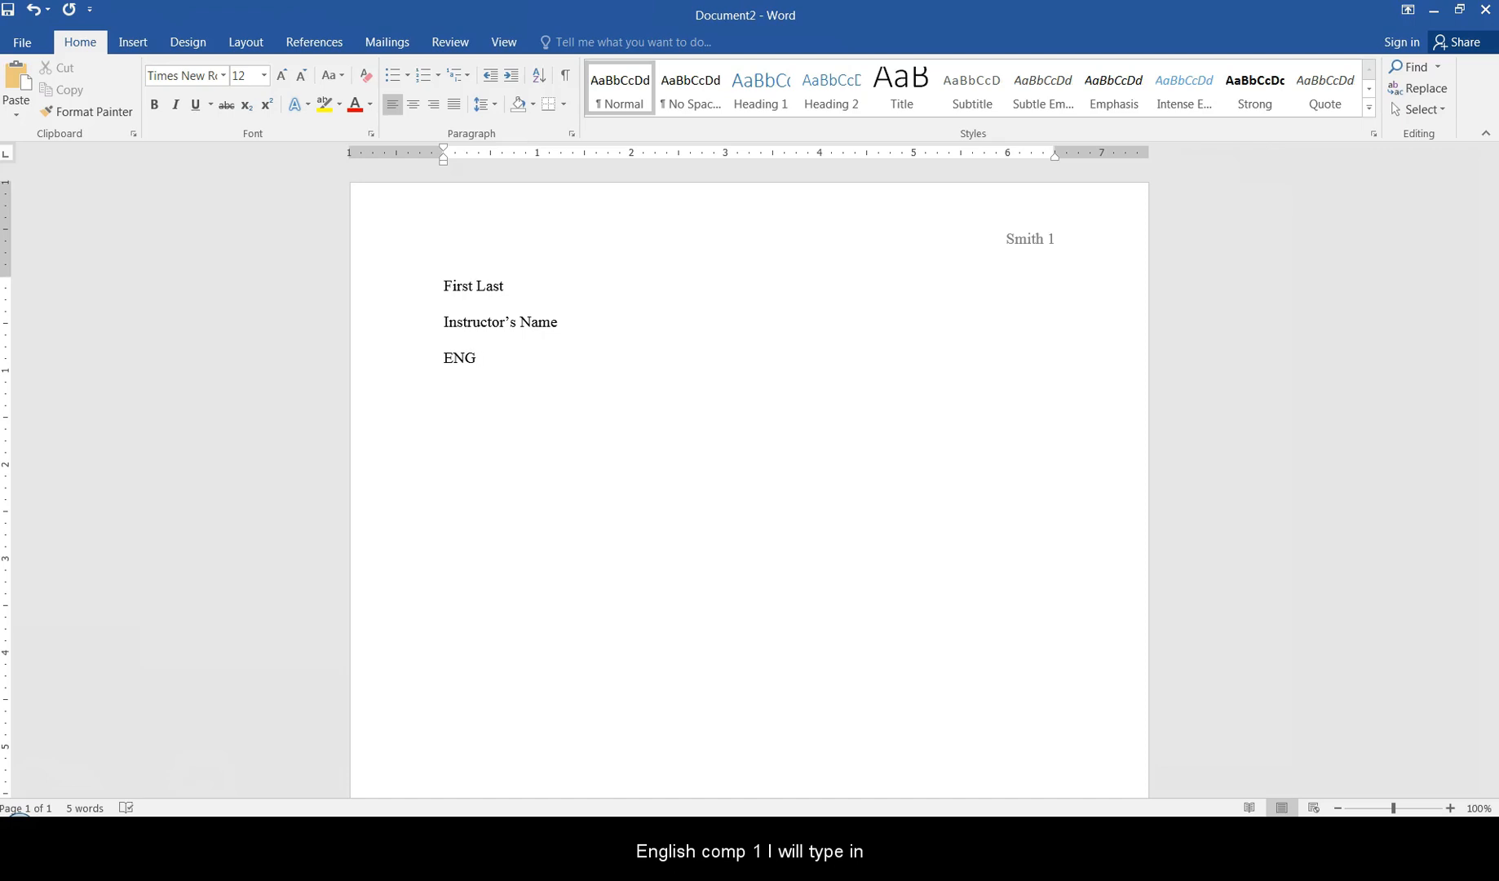
type(" 1")
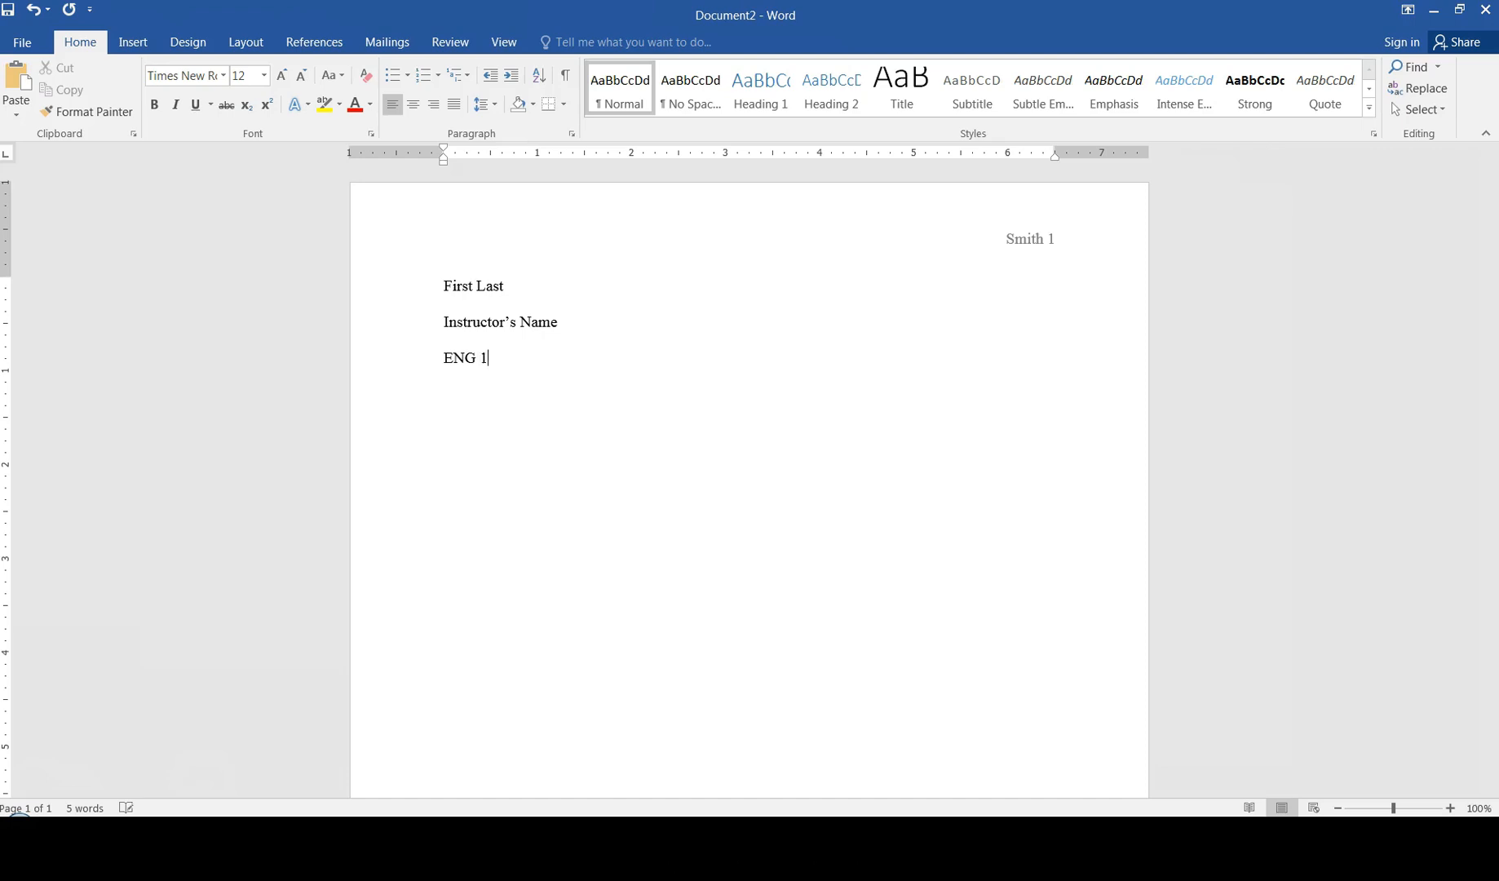
type("330")
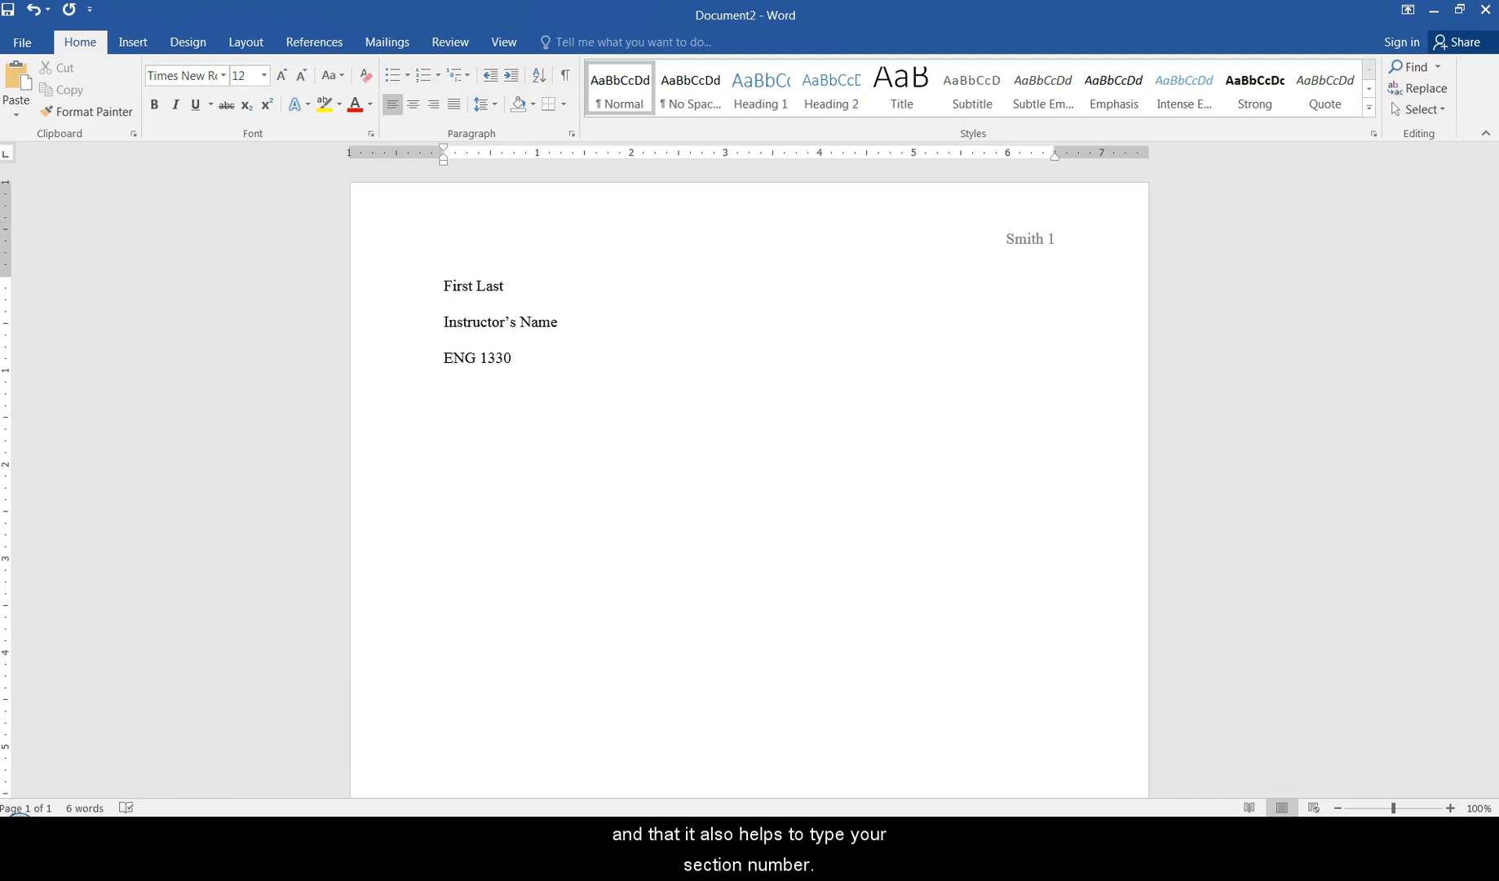
type(" AA")
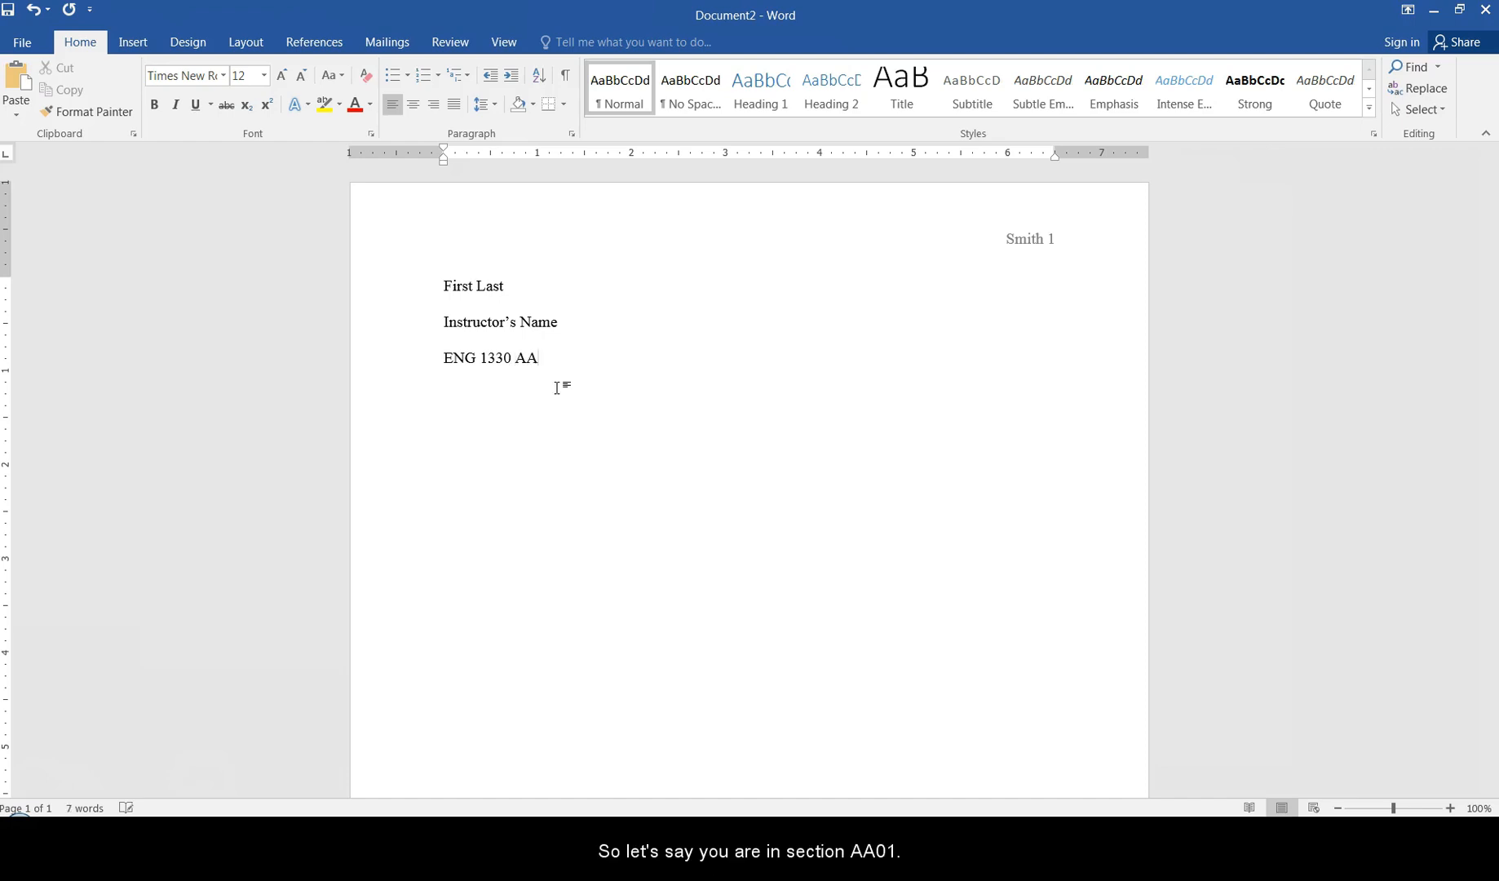
type("01")
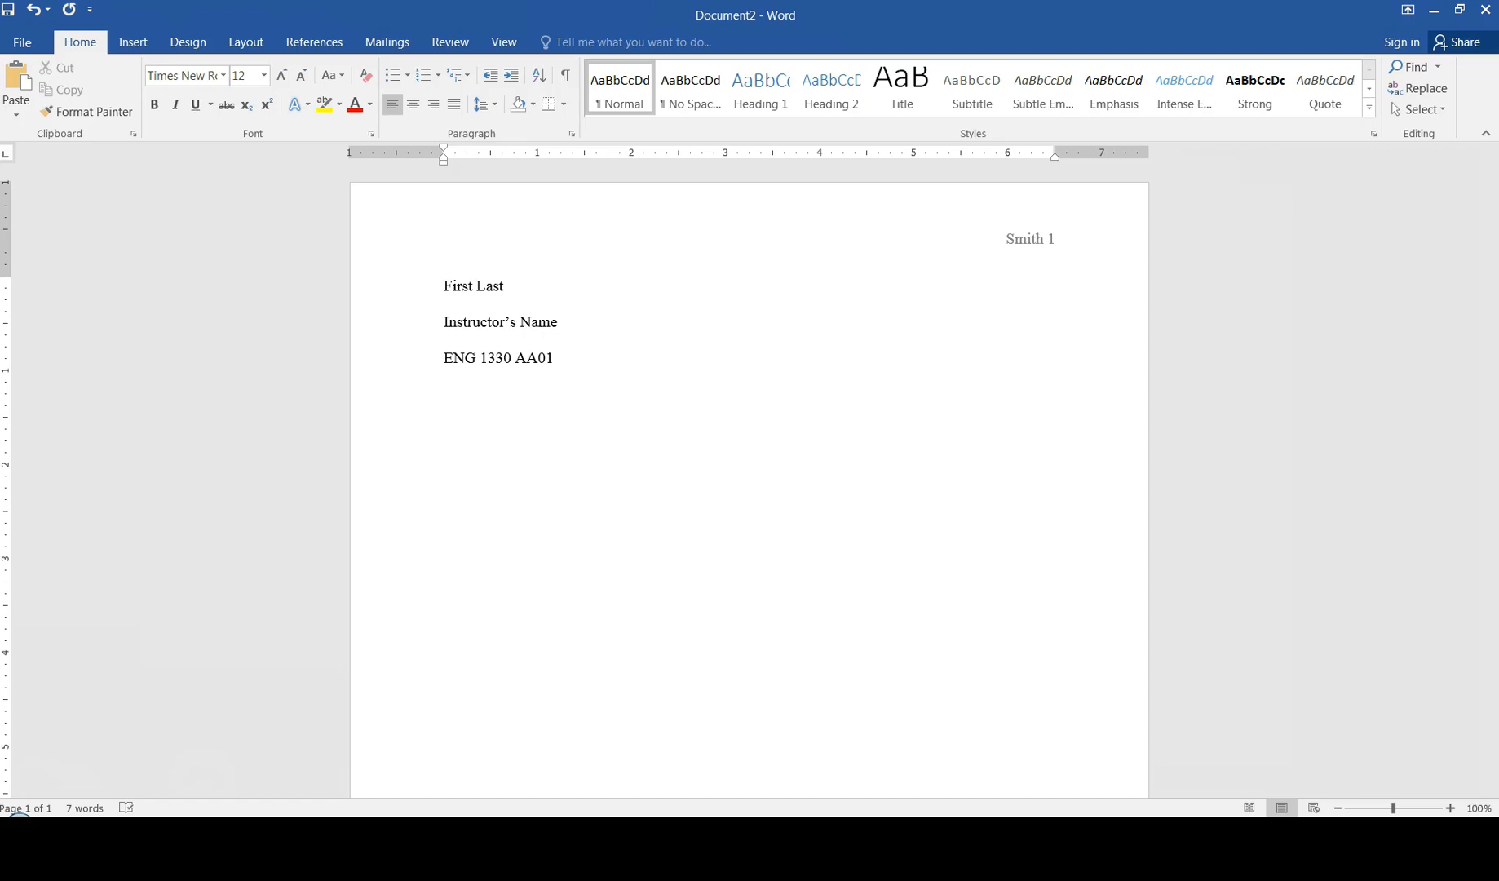
type("12")
type("July 2018")
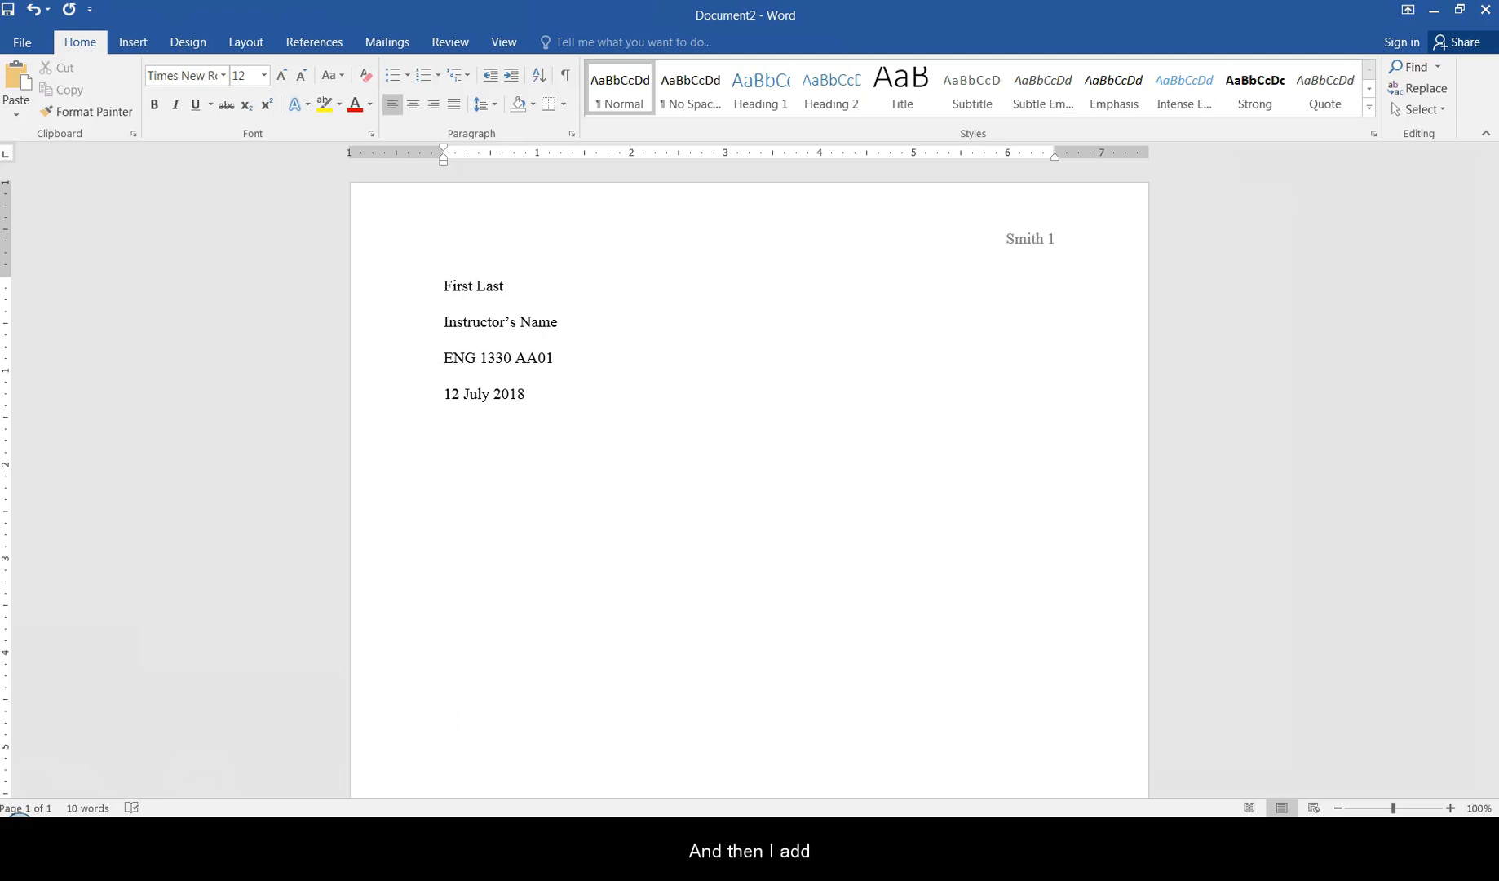
key("Return")
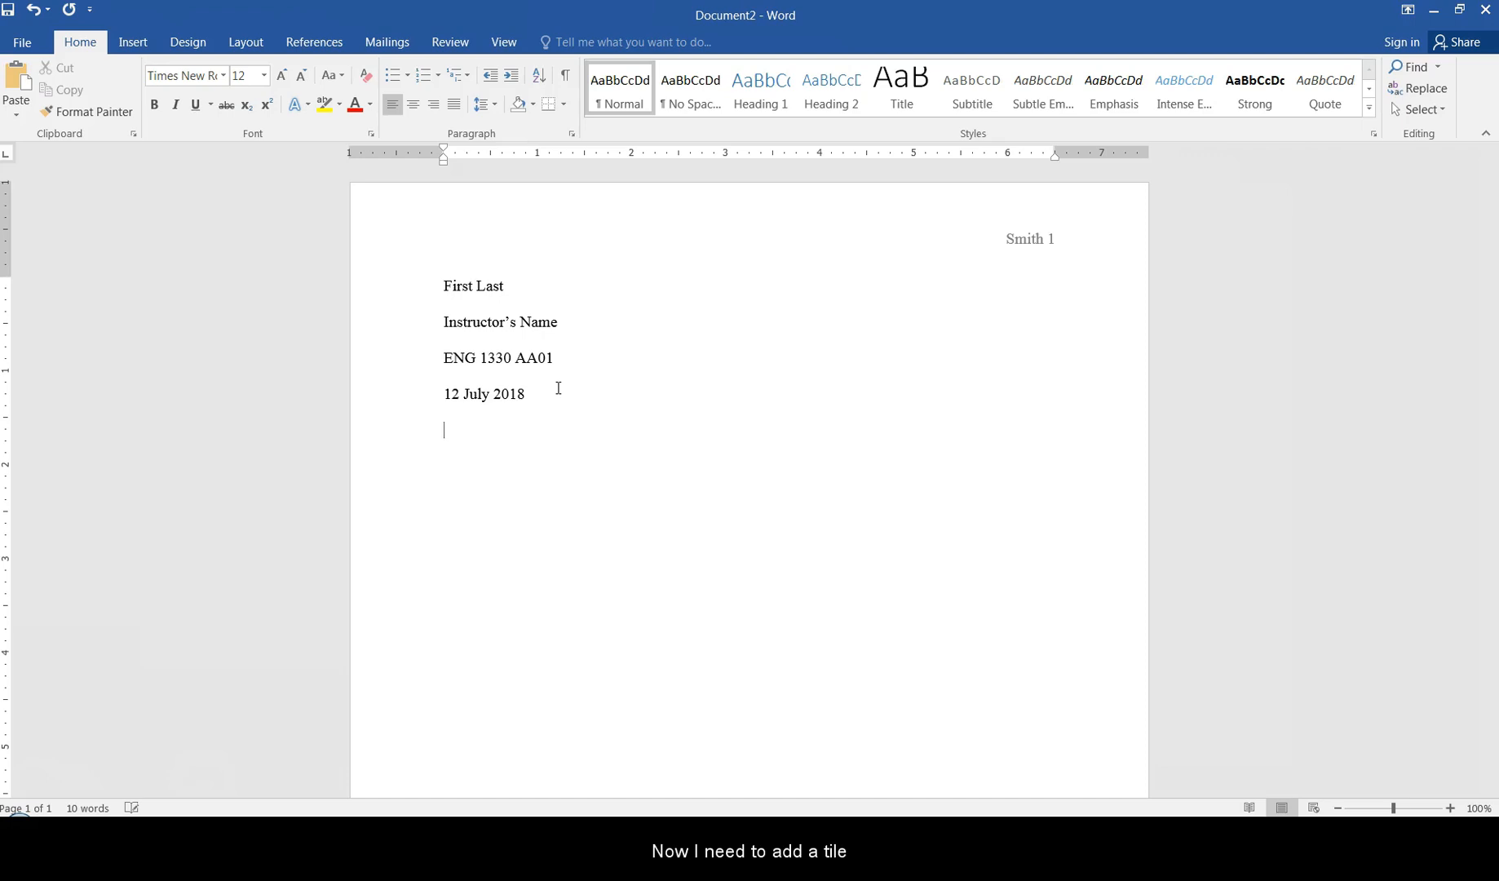
- Add the centered title "Type My Title Here" on the line below the date and begin a new line
left_click(411, 107)
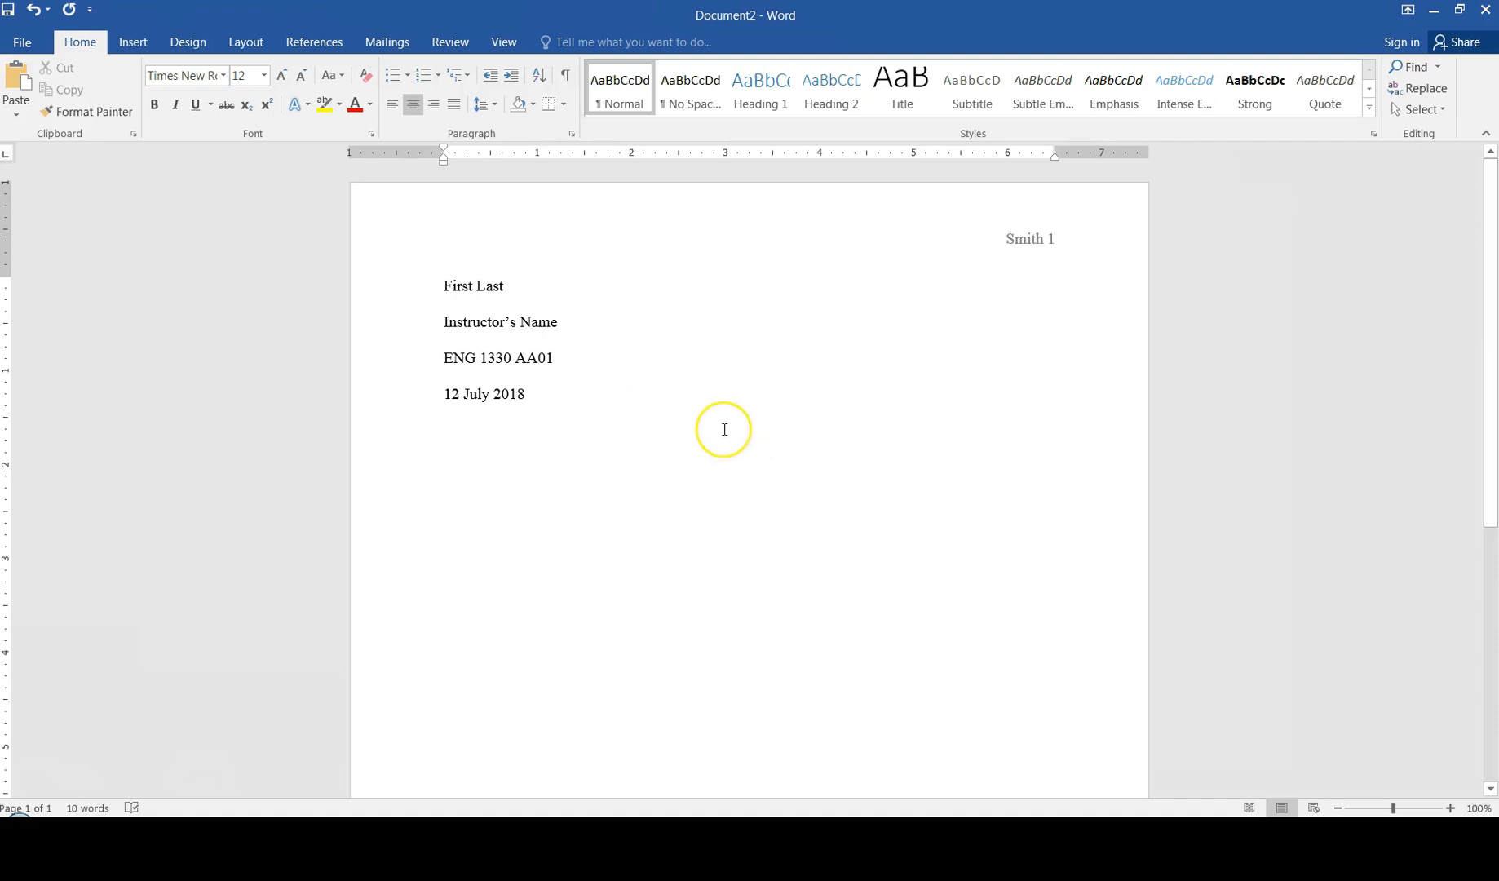
type("Type ")
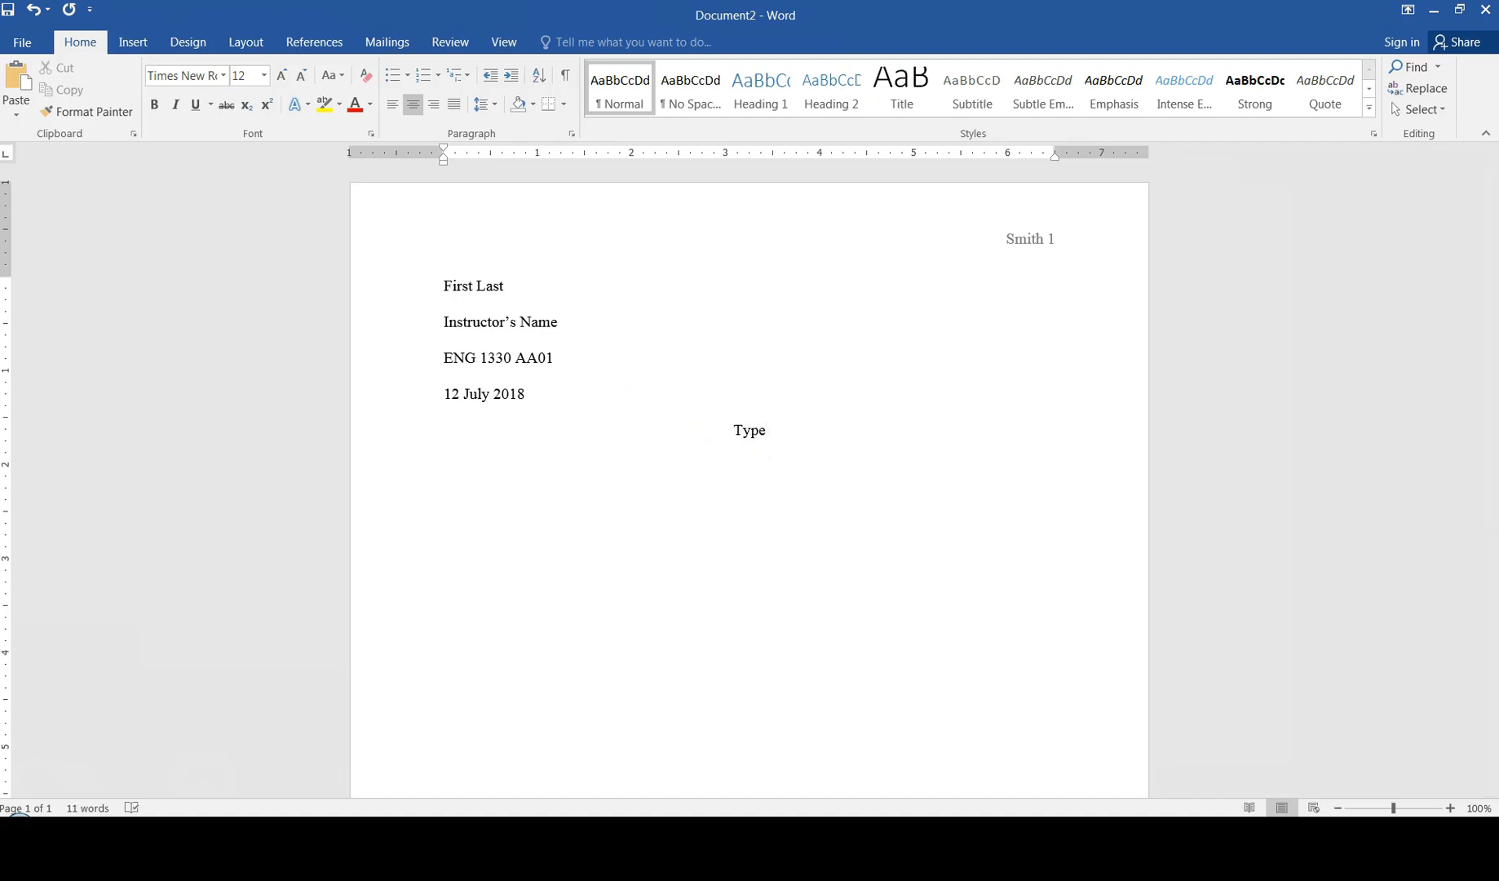
type("My TitleHer")
key("BackSpace")
key("BackSpace")
key("BackSpace")
type("Here")
key("Return")
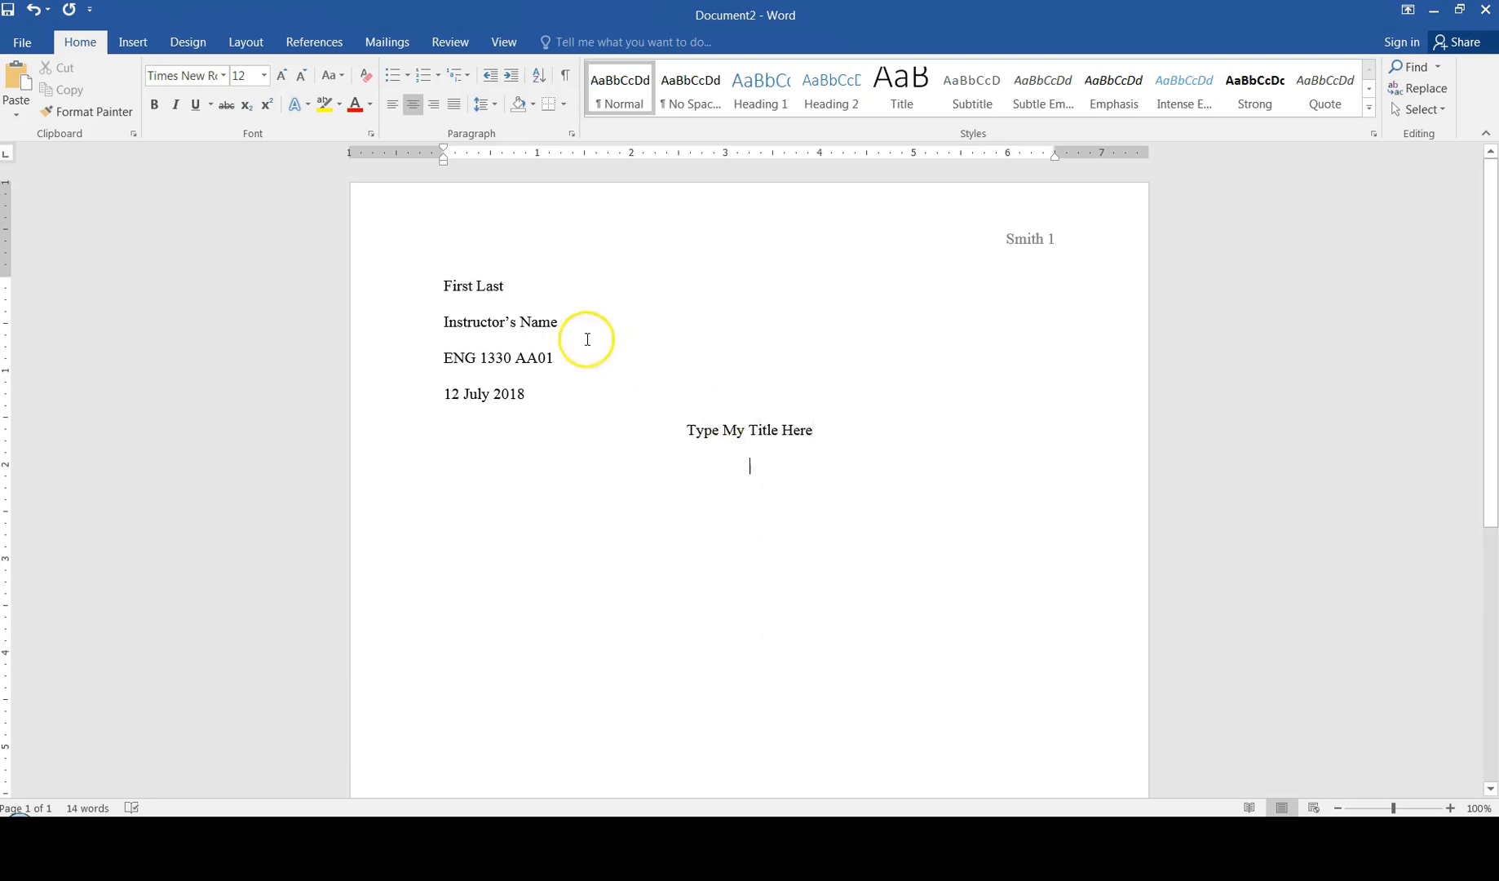
- Begin a left-aligned body paragraph below the title with a first-line tab indent and the text "Start typing my paper."
left_click(386, 105)
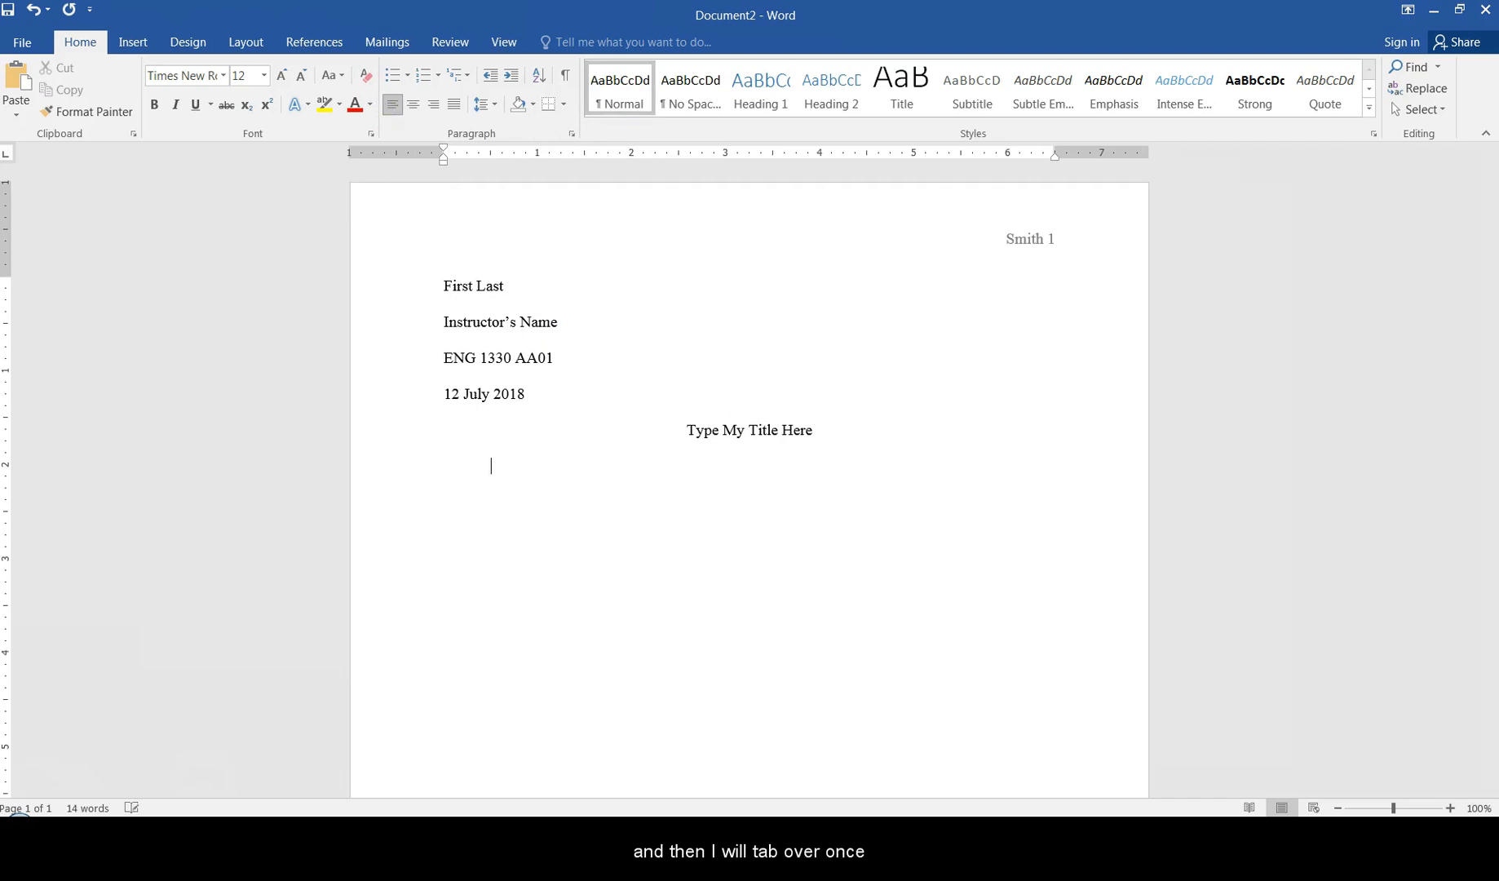
type("Start typing")
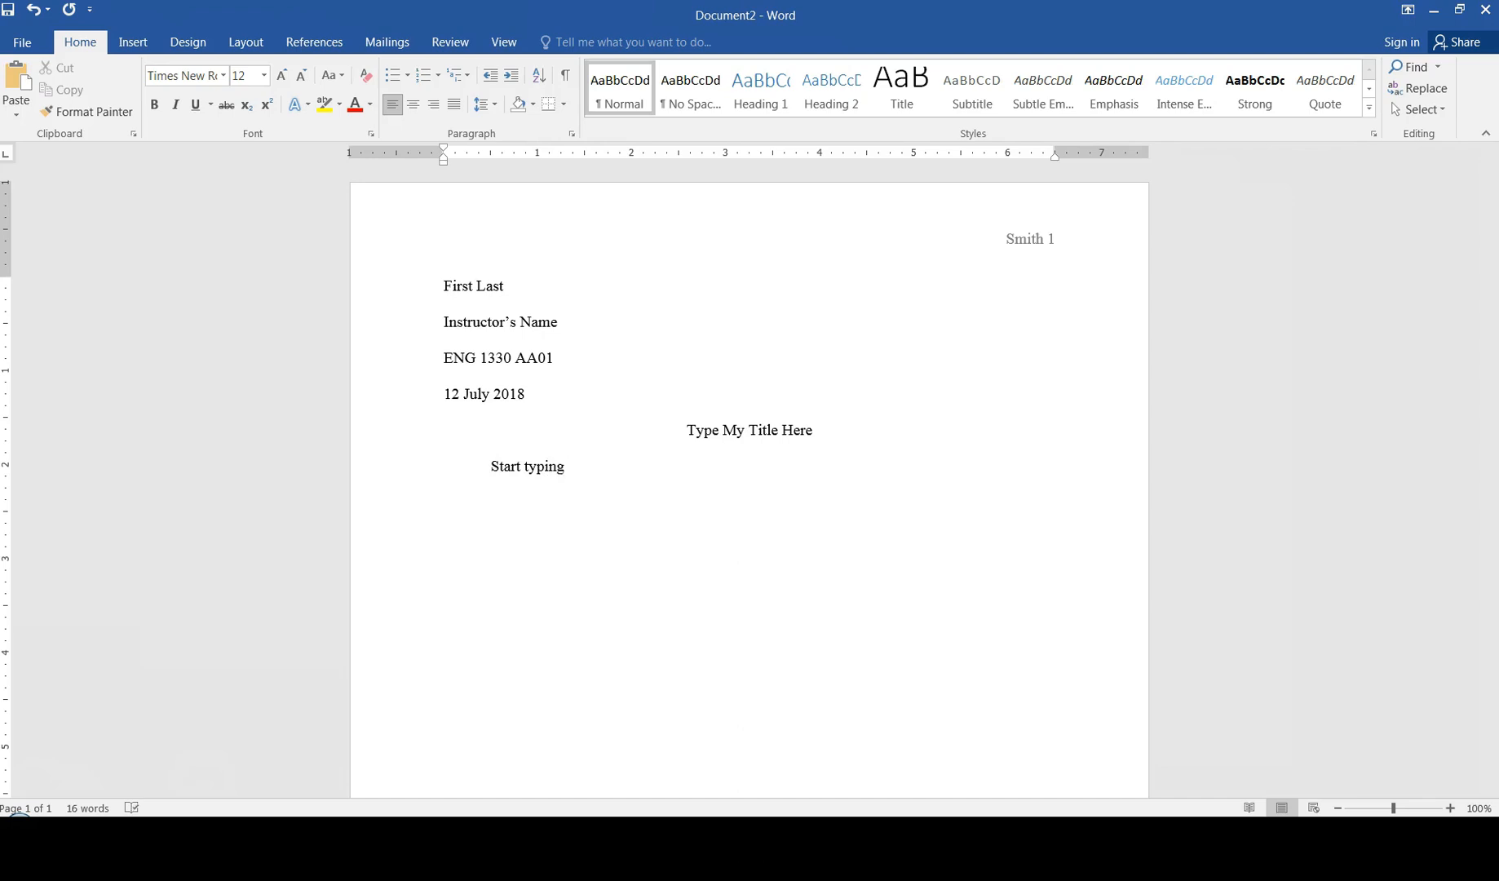
type(" my paper.")
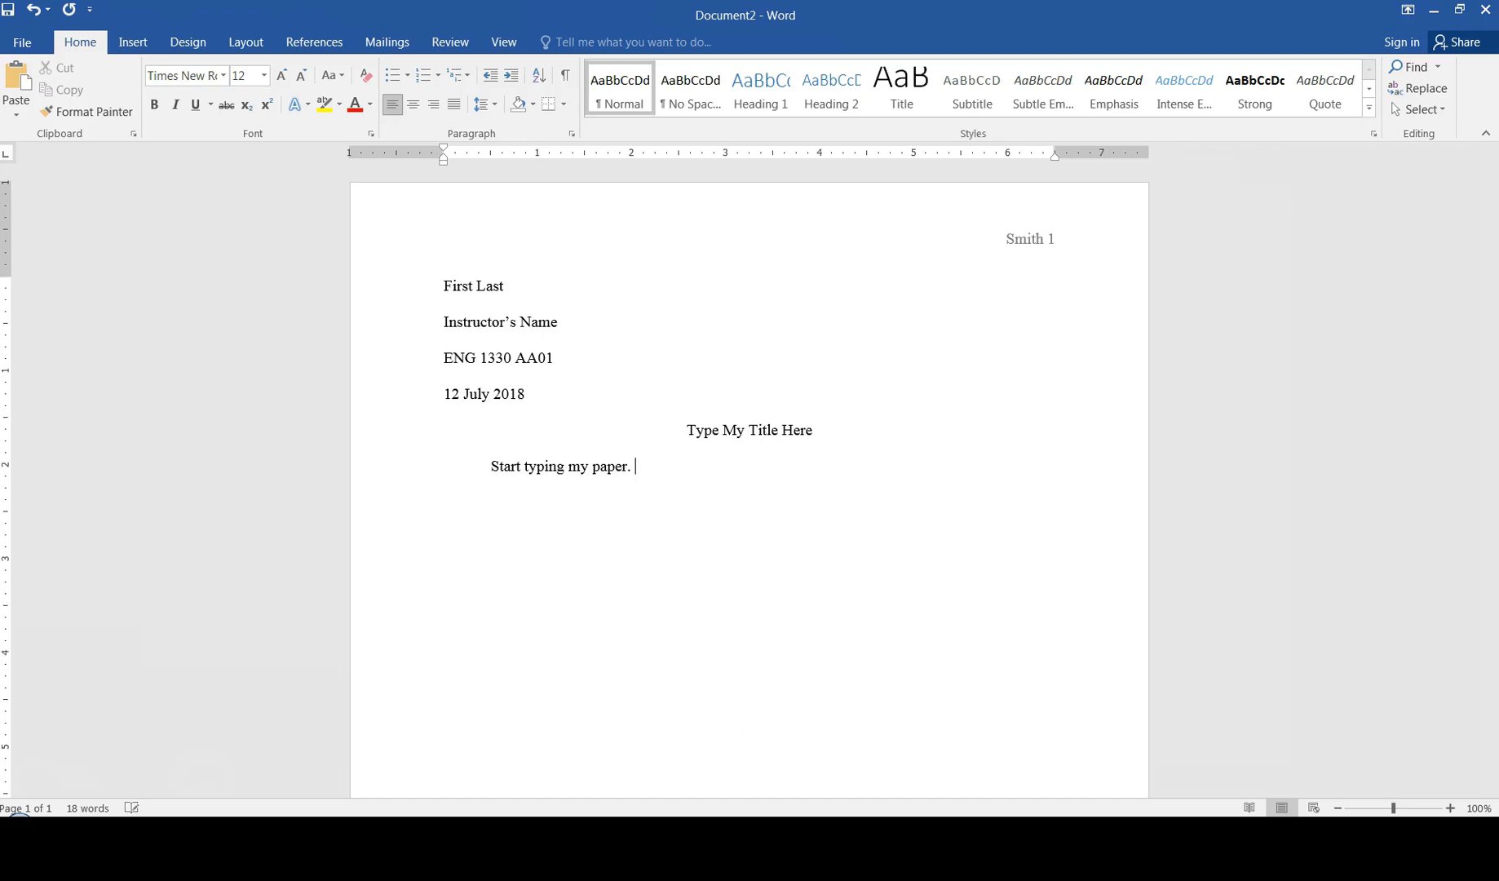